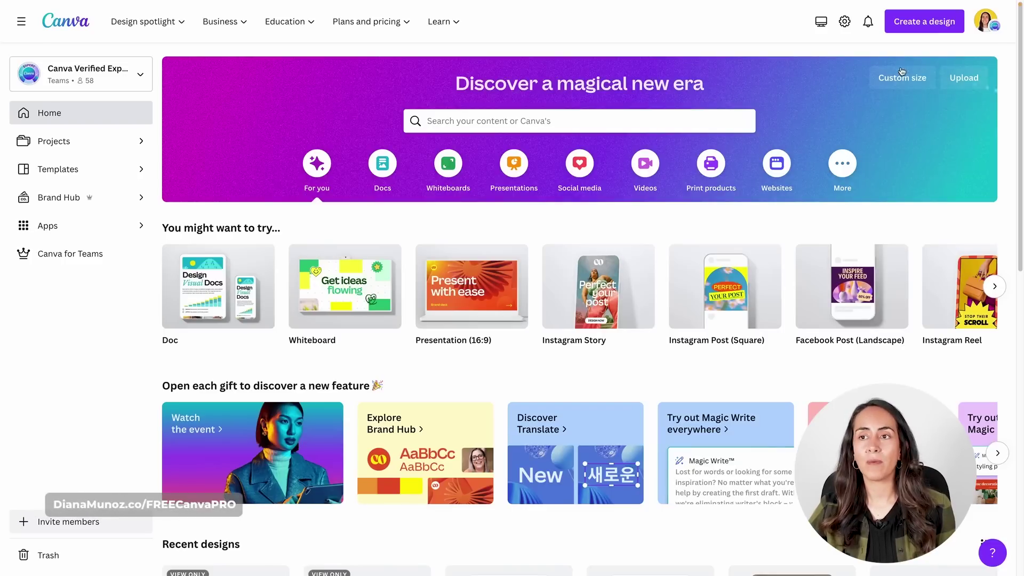
Create a new blank Presentation (16:9) design by searching the design types for "present".
{"action": "left_click", "coordinate": [919, 22]}
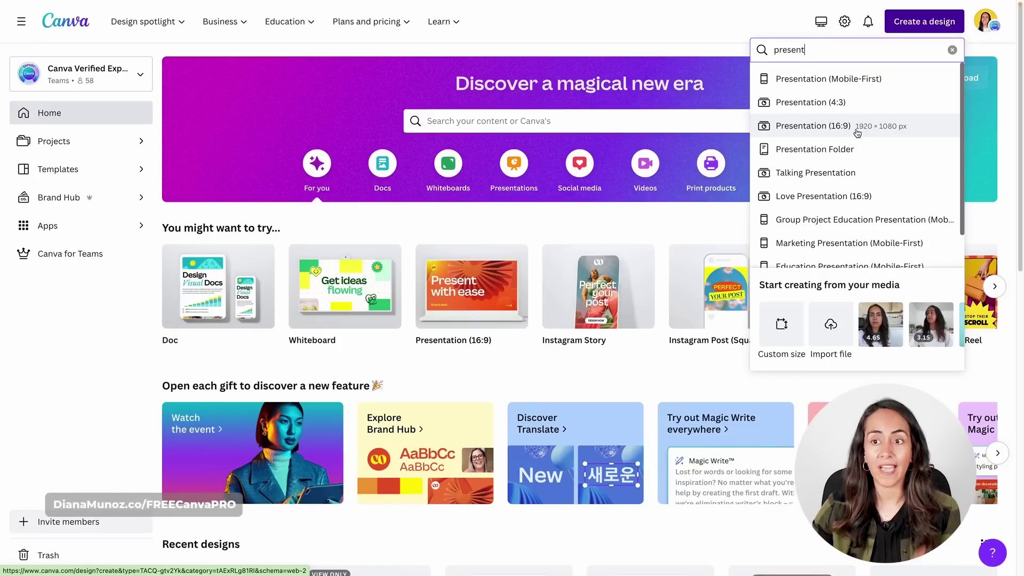
{"action": "left_click", "coordinate": [836, 109]}
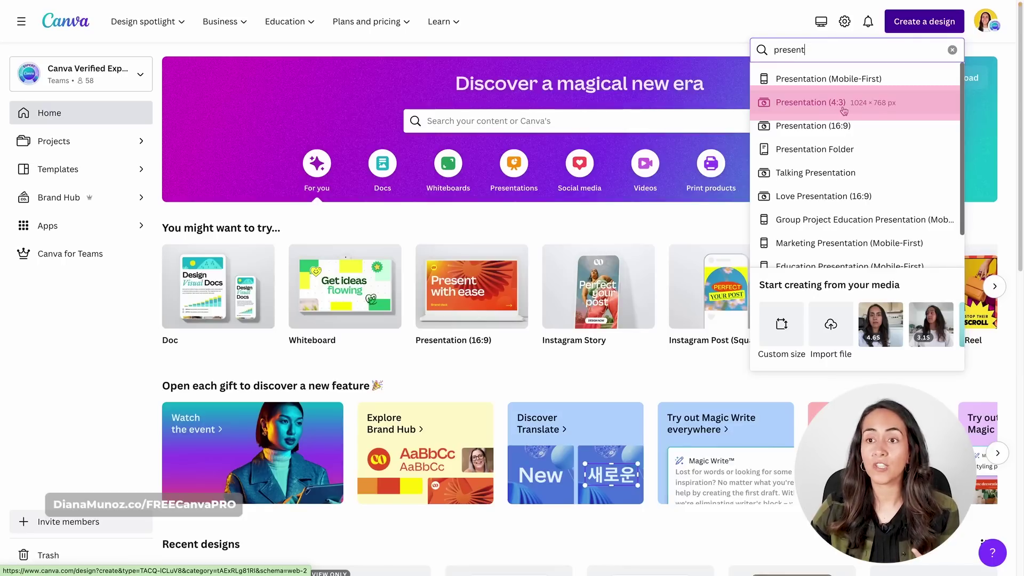
{"action": "left_click", "coordinate": [841, 133]}
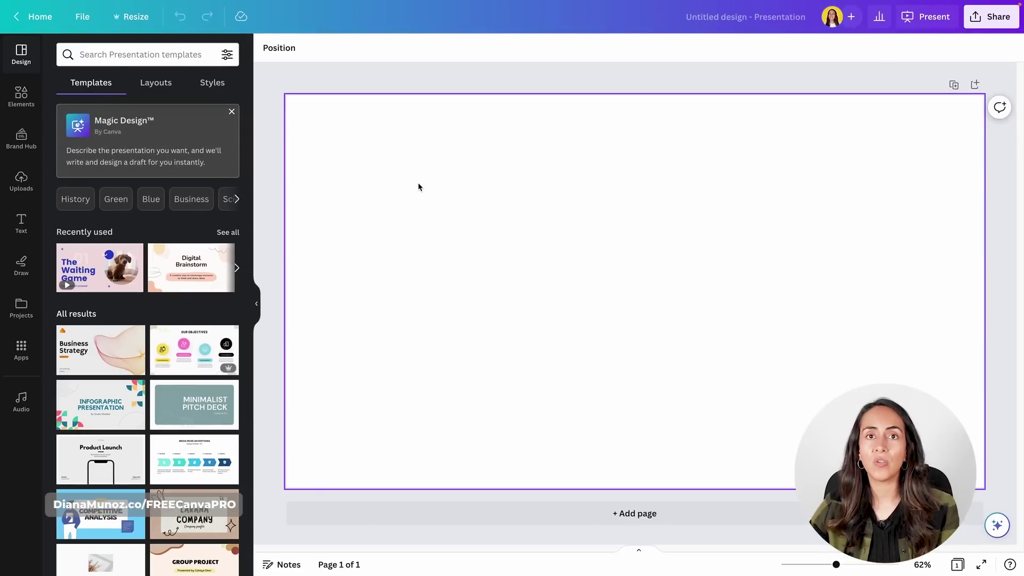
Search Canva Assistant for "magic design" and open Magic Design to draft a presentation with AI.
{"action": "left_click", "coordinate": [1002, 528]}
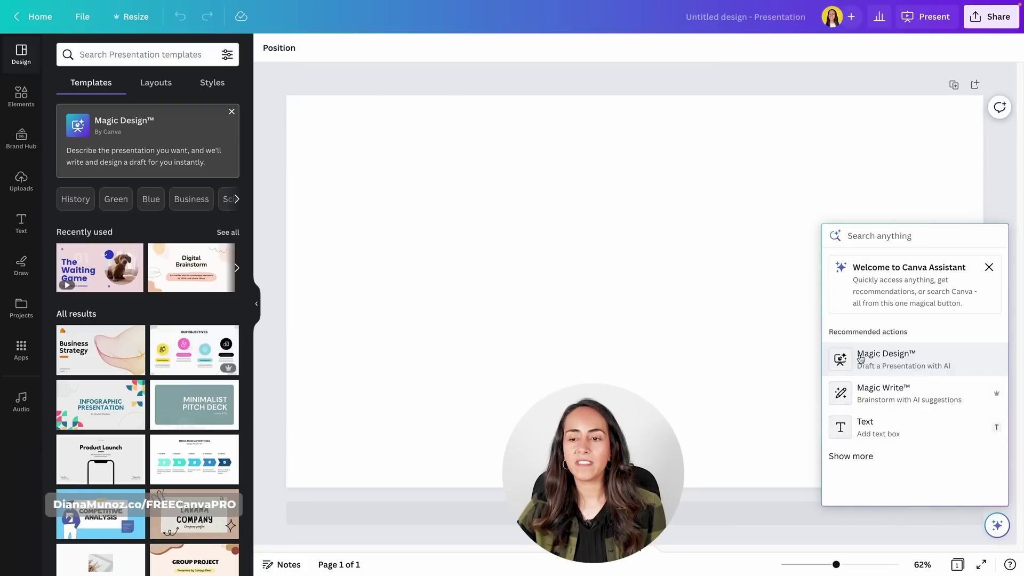
{"action": "left_click", "coordinate": [910, 362]}
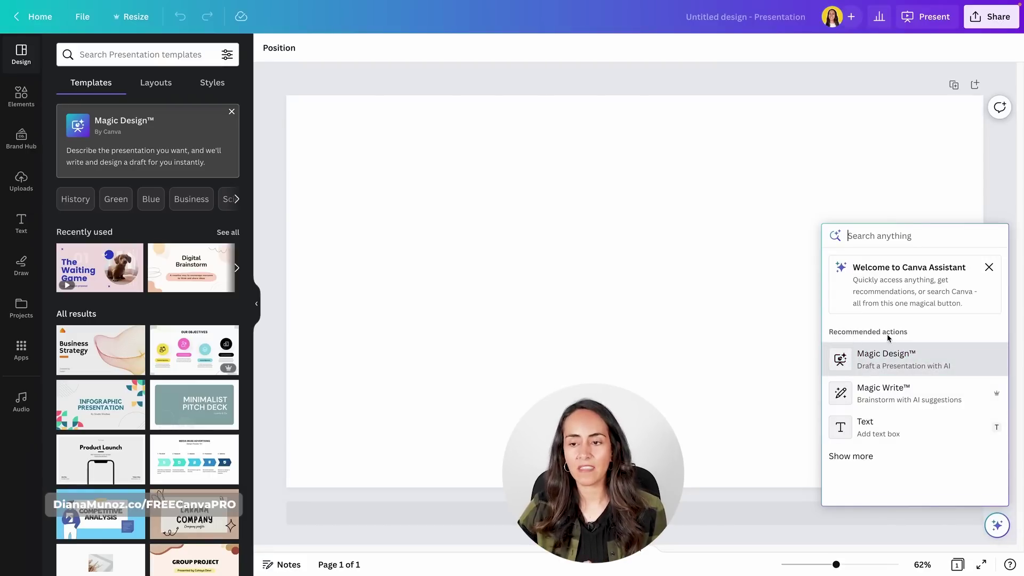
{"action": "left_click", "coordinate": [885, 235]}
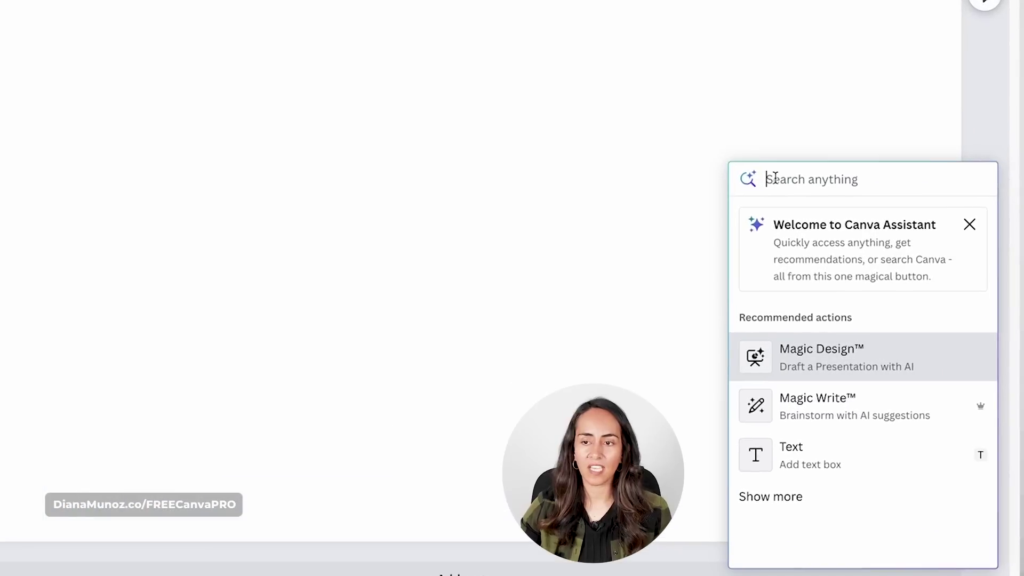
{"action": "type", "text": "magic des"}
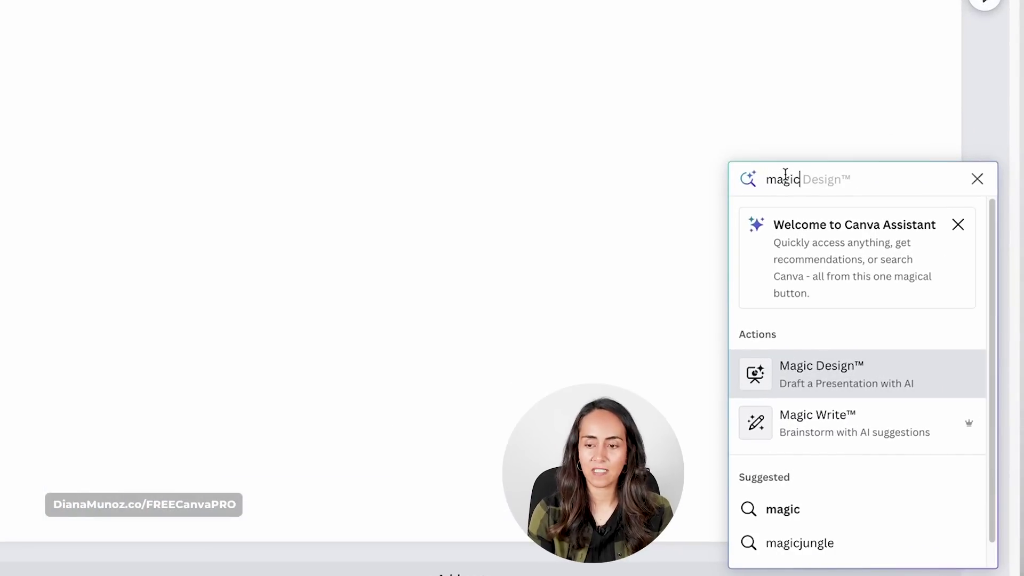
{"action": "type", "text": "ign"}
{"action": "left_click", "coordinate": [880, 358]}
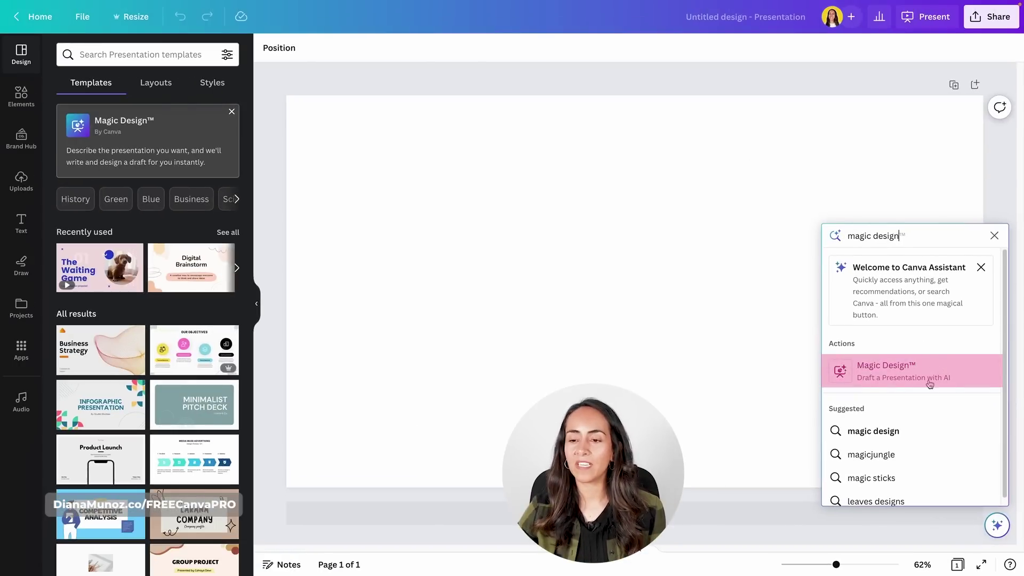
{"action": "left_click", "coordinate": [935, 376]}
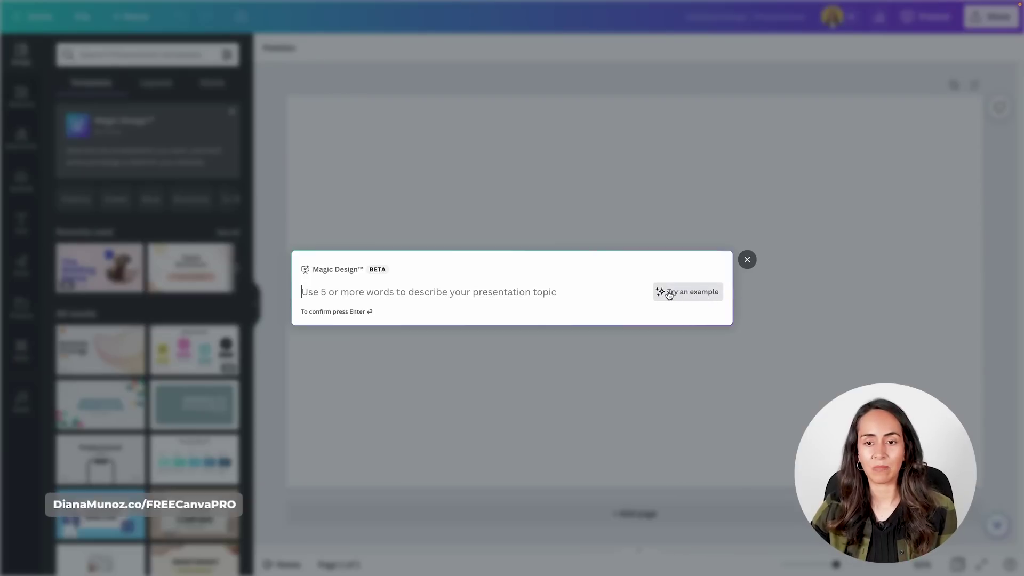
Cycle through Magic Design's example presentation prompts and clear the prompt text.
{"action": "left_click", "coordinate": [695, 292]}
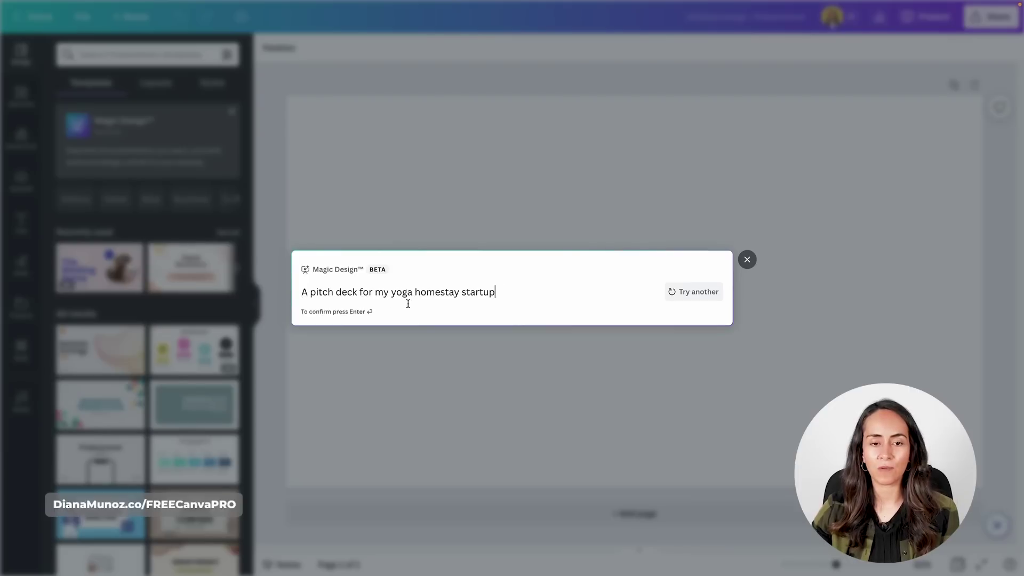
{"action": "left_click", "coordinate": [695, 293]}
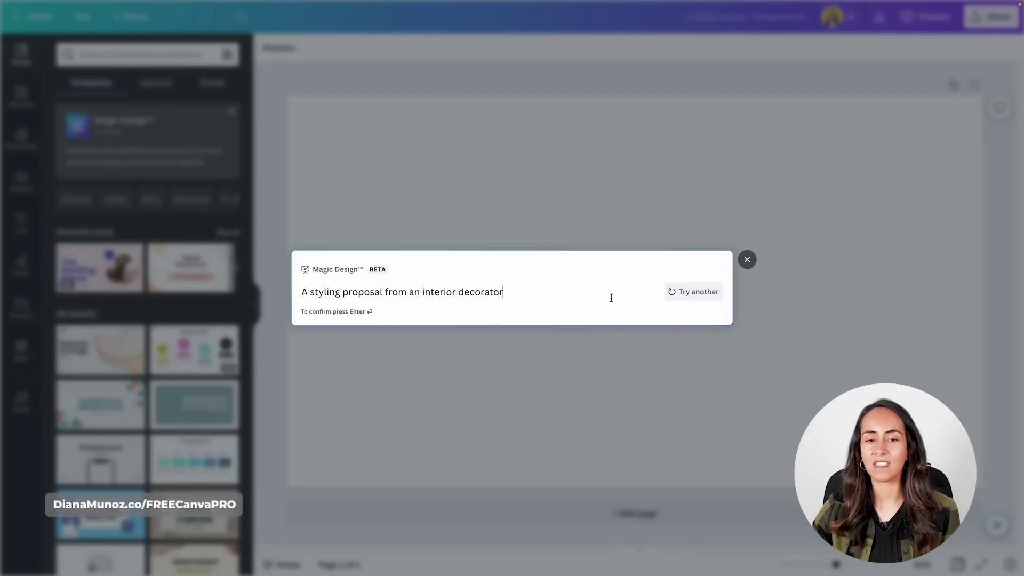
{"action": "left_click", "coordinate": [692, 293]}
{"action": "key", "text": "ctrl+a"}
{"action": "key", "text": "BackSpace"}
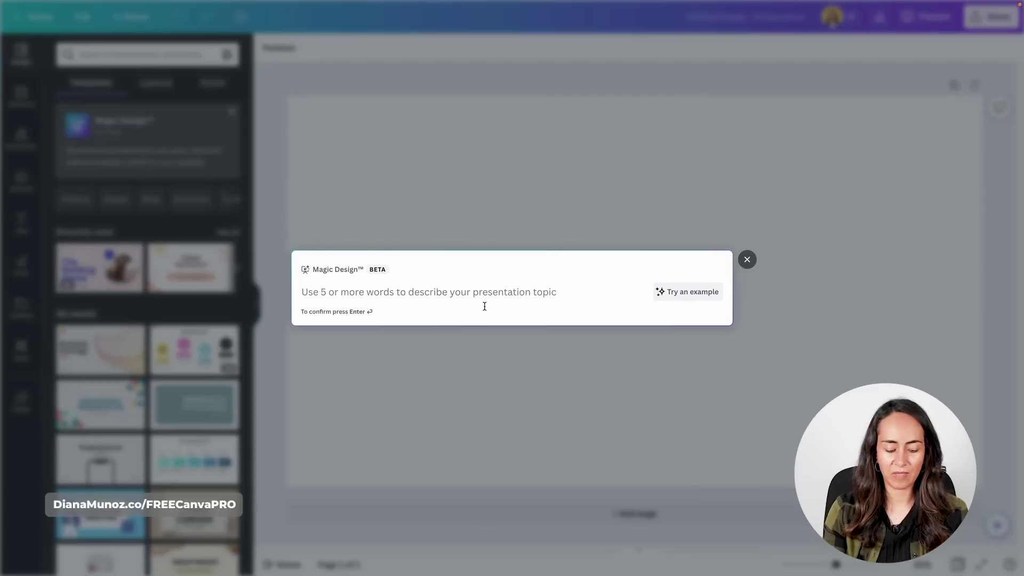
Enter "A presentation with 5 reasons why to get a chihuahua" as the Magic Design prompt.
{"action": "type", "text": "A presen"}
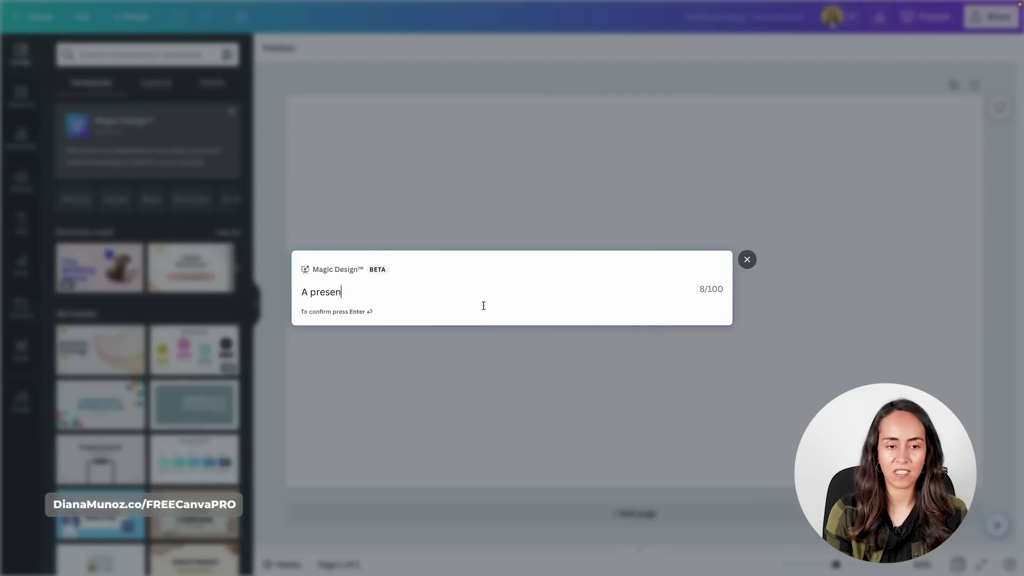
{"action": "type", "text": "tation wit"}
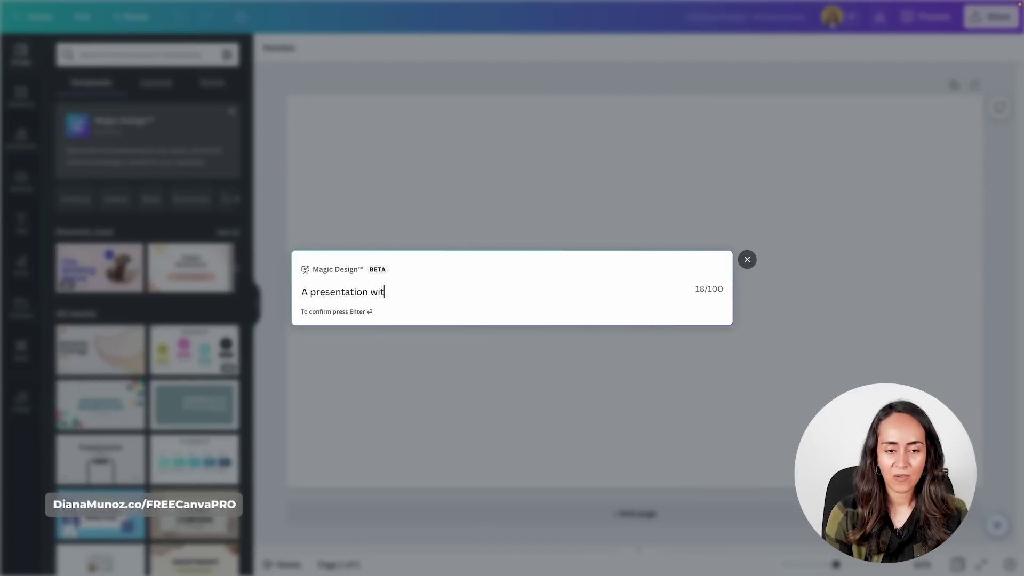
{"action": "type", "text": "h 5 reaso"}
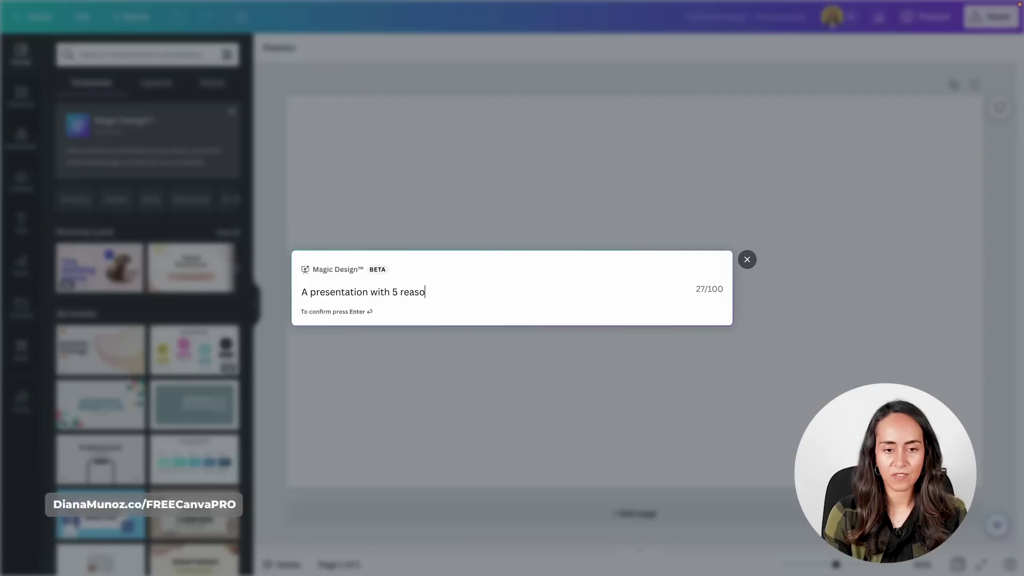
{"action": "type", "text": "ns why to "}
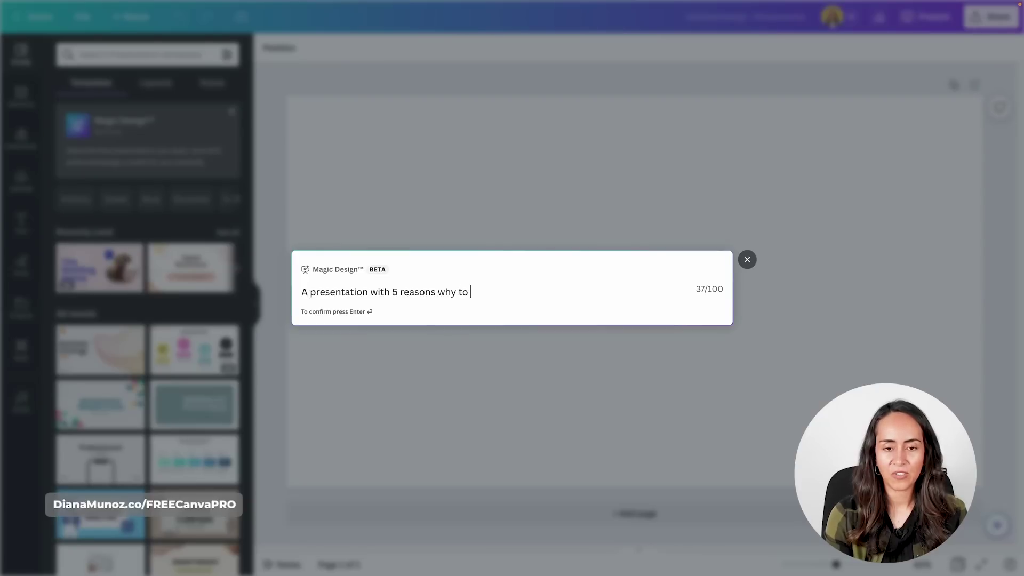
{"action": "type", "text": "get a chi"}
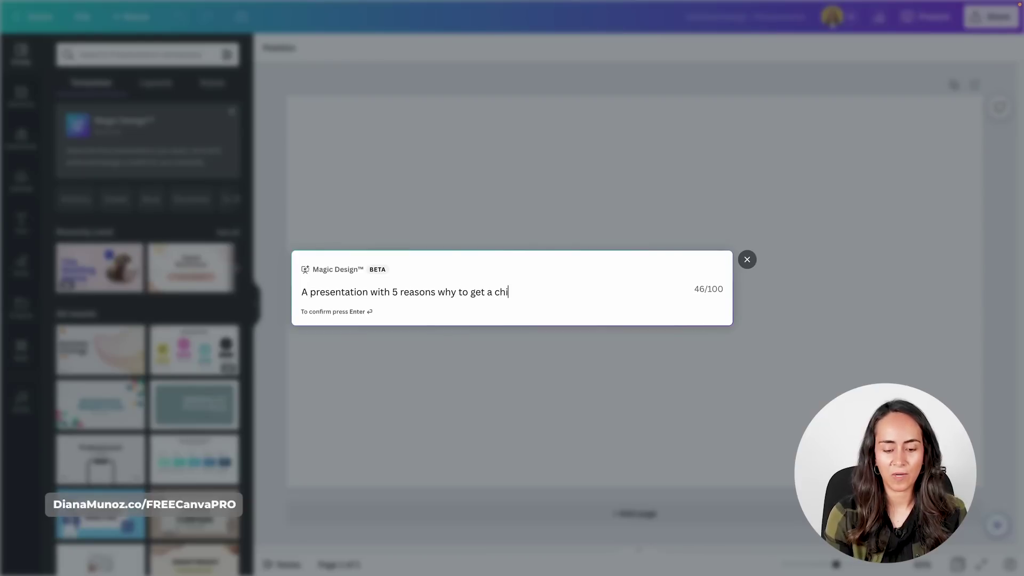
{"action": "type", "text": "huah"}
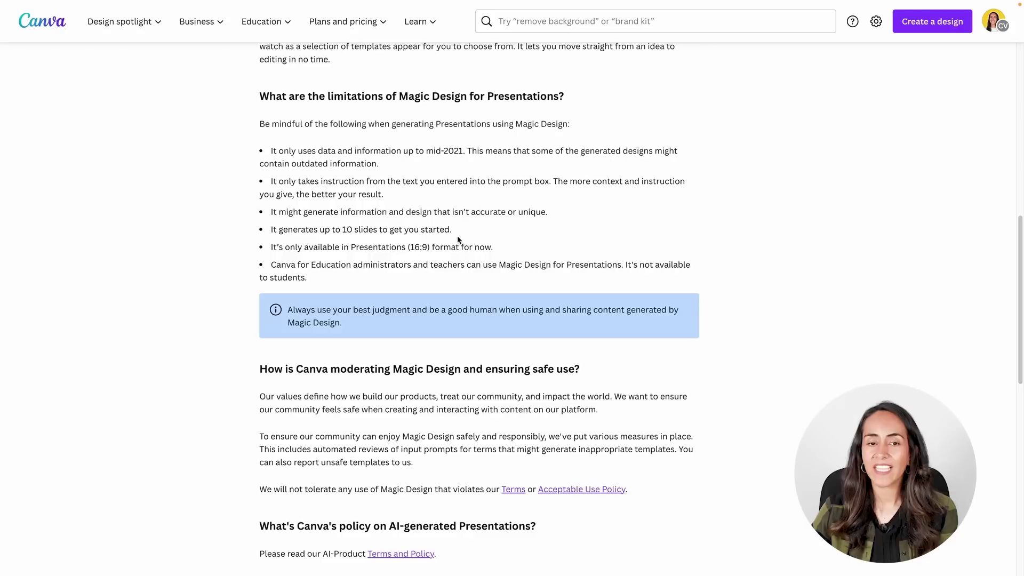
Examine the Magic Design limitations in Canva's help article, highlighting the Presentations (16:9) format and the student availability note.
{"action": "left_click", "coordinate": [273, 249]}
{"action": "left_click_drag", "start_coordinate": [350, 247], "coordinate": [436, 249]}
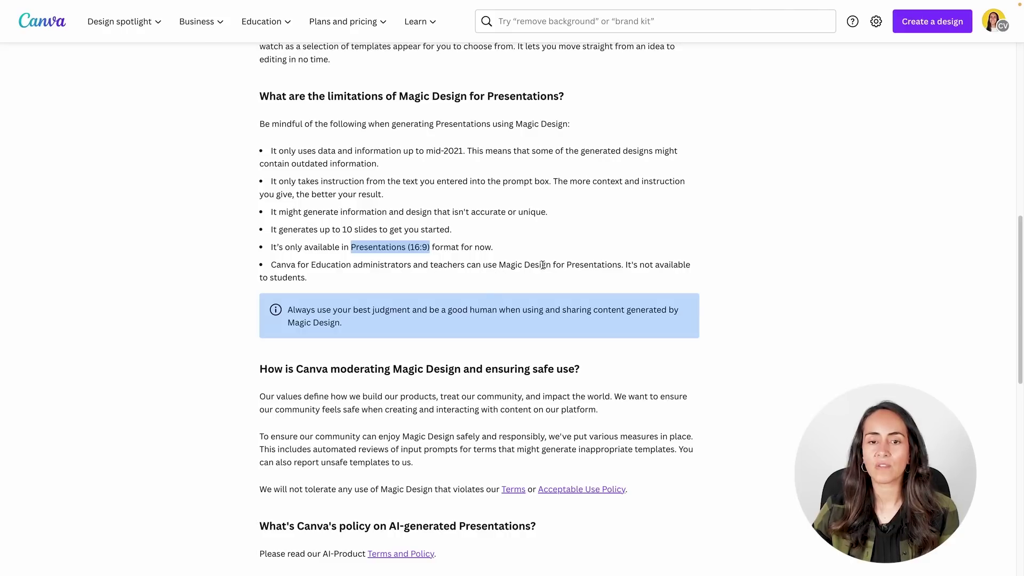
{"action": "left_click_drag", "start_coordinate": [626, 266], "coordinate": [620, 274]}
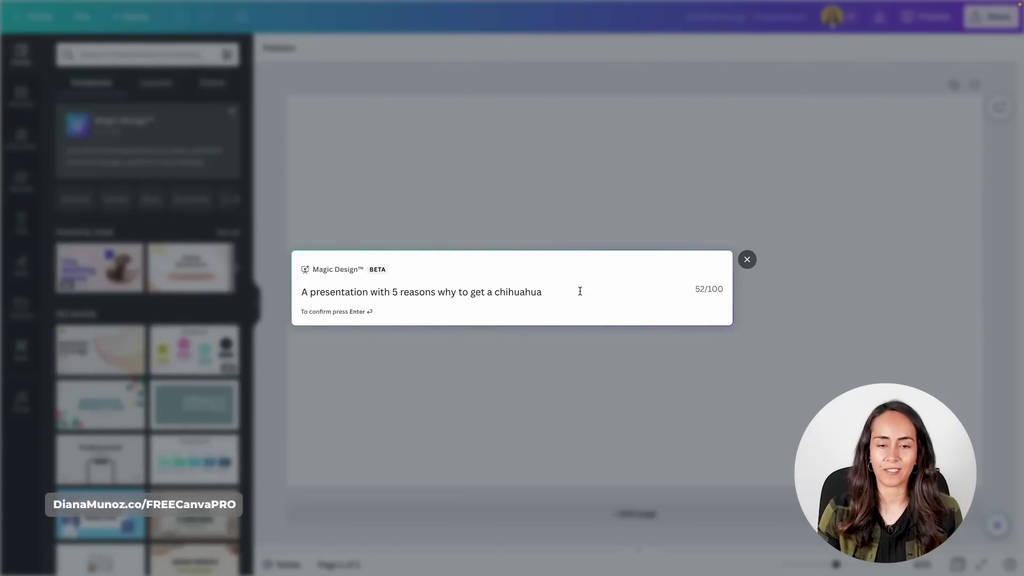
Generate the presentation designs from the chihuahua prompt and review the slides of the lime-green template style.
{"action": "key", "text": "Return"}
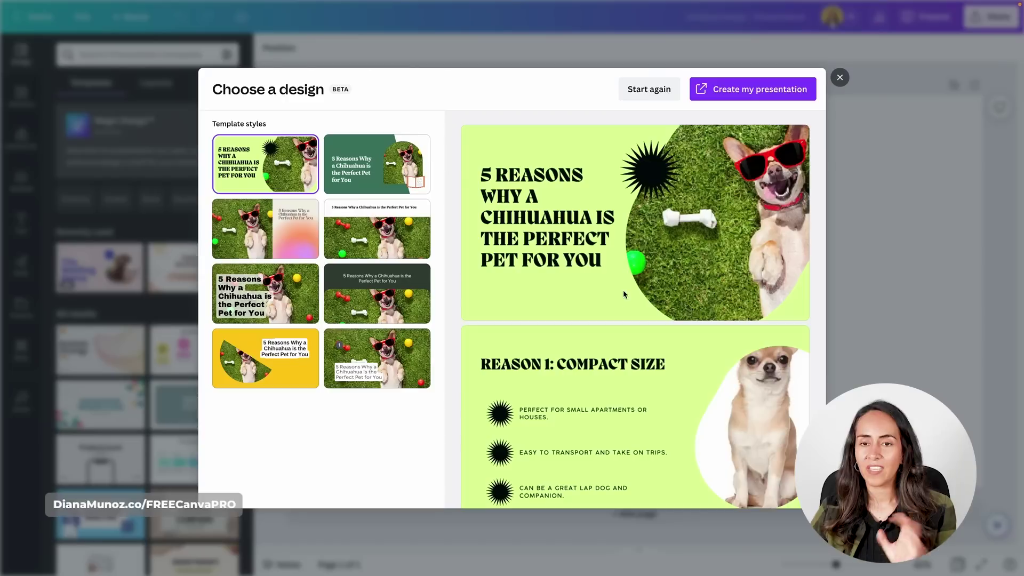
{"action": "scroll", "coordinate": [630, 434], "scroll_direction": "down", "scroll_amount": 10}
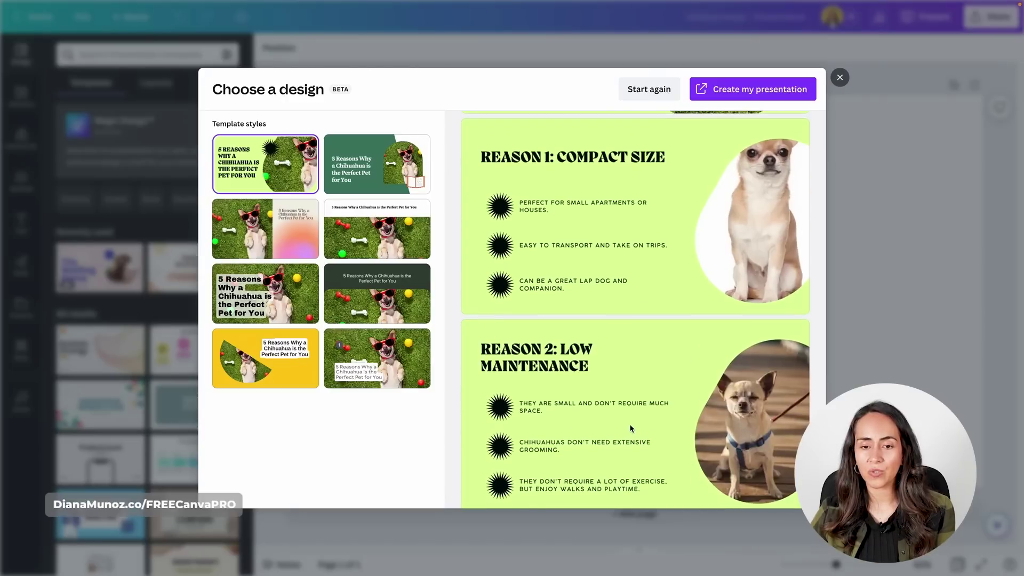
{"action": "scroll", "coordinate": [631, 413], "scroll_direction": "down", "scroll_amount": 10}
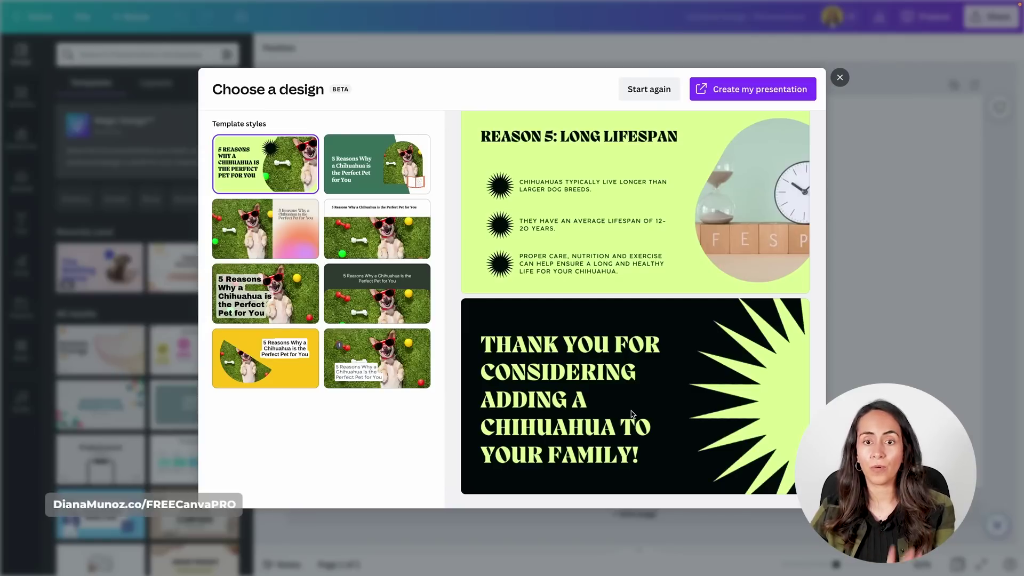
{"action": "scroll", "coordinate": [631, 414], "scroll_direction": "up", "scroll_amount": 15}
{"action": "scroll", "coordinate": [632, 414], "scroll_direction": "up", "scroll_amount": 5}
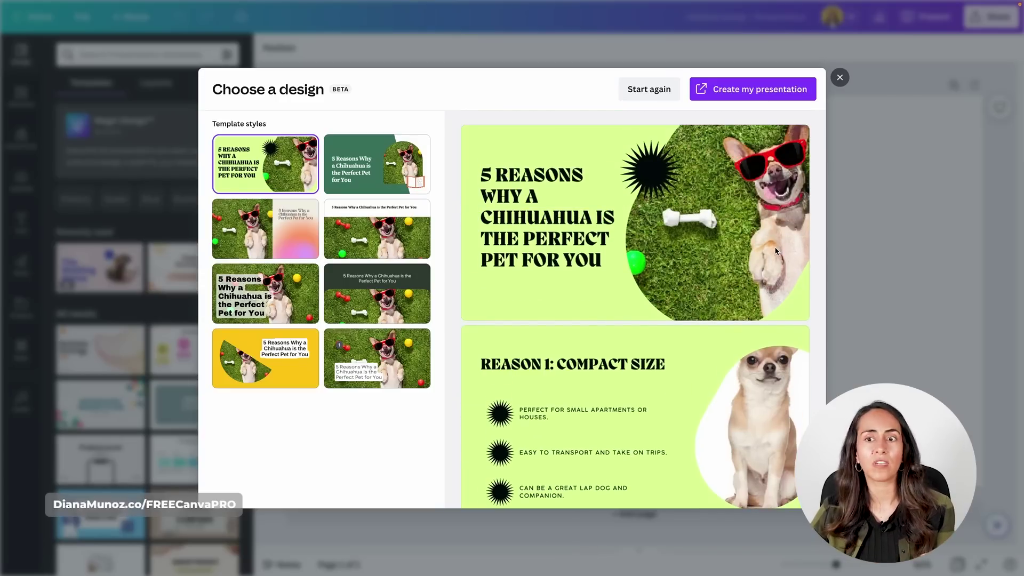
{"action": "scroll", "coordinate": [768, 244], "scroll_direction": "down", "scroll_amount": 3}
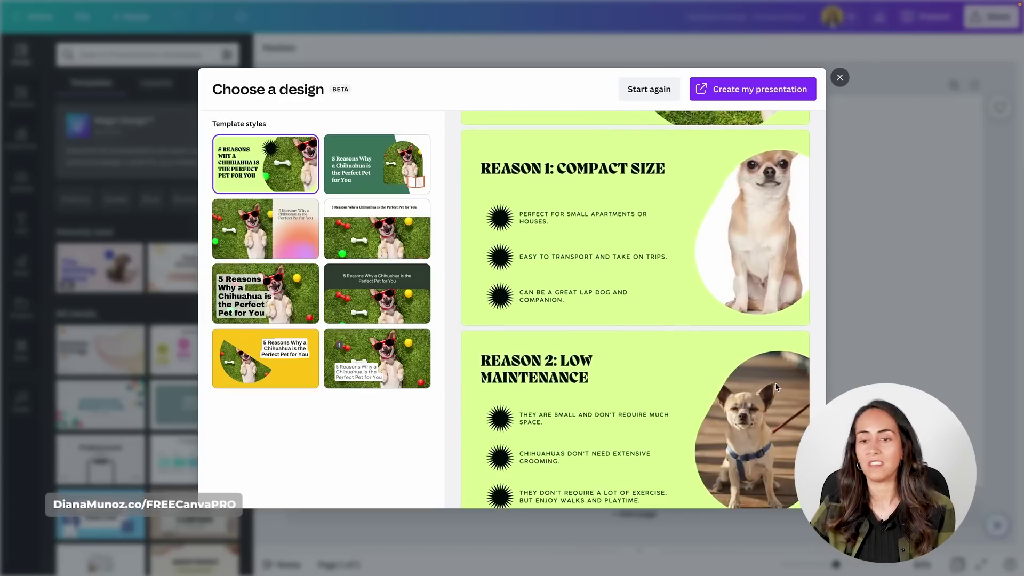
{"action": "scroll", "coordinate": [776, 386], "scroll_direction": "down", "scroll_amount": 2}
{"action": "scroll", "coordinate": [776, 387], "scroll_direction": "down", "scroll_amount": 3}
Preview the dark green, pink gradient and white-header template styles and reselect the lime-green style.
{"action": "left_click", "coordinate": [370, 190]}
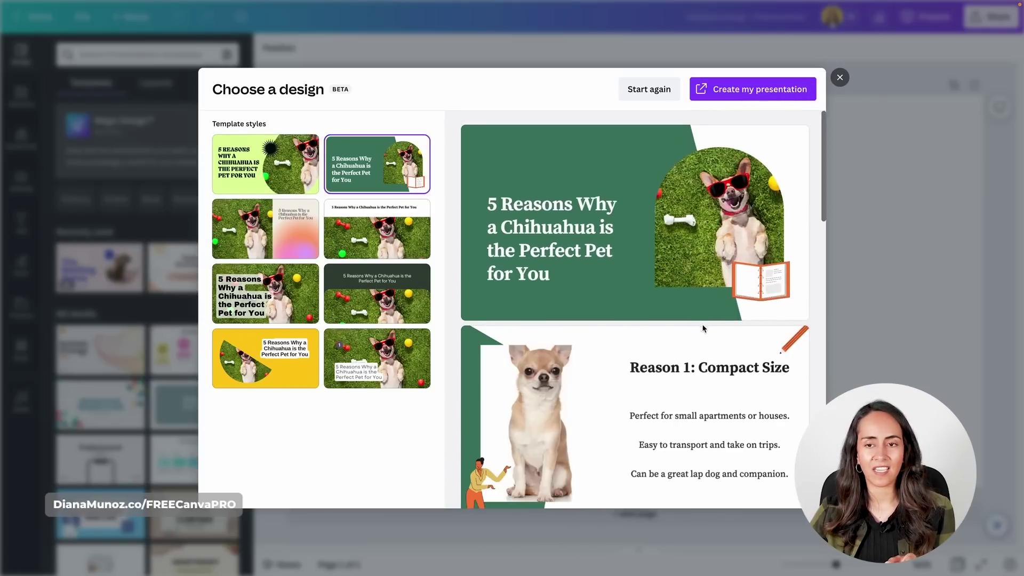
{"action": "left_click_drag", "start_coordinate": [823, 151], "coordinate": [826, 368]}
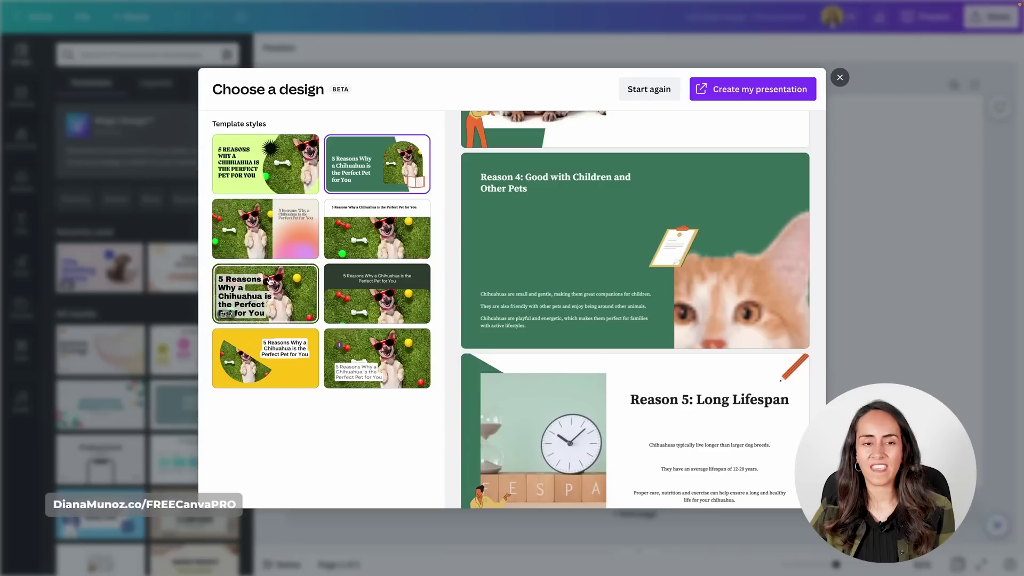
{"action": "left_click", "coordinate": [266, 230]}
{"action": "left_click_drag", "start_coordinate": [824, 245], "coordinate": [833, 342]}
{"action": "left_click", "coordinate": [377, 229]}
{"action": "left_click_drag", "start_coordinate": [826, 408], "coordinate": [820, 213]}
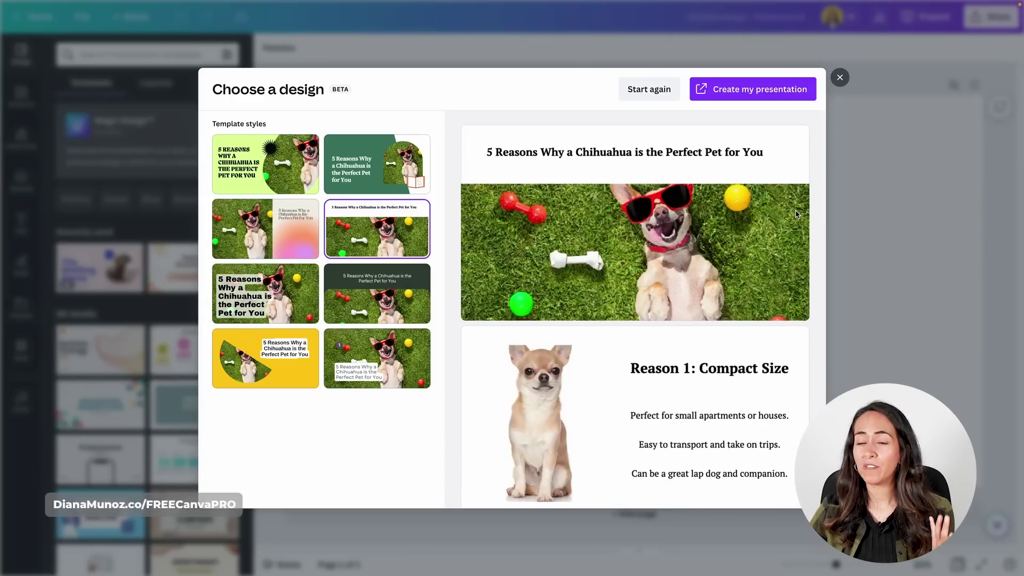
{"action": "scroll", "coordinate": [796, 213], "scroll_direction": "down", "scroll_amount": 3}
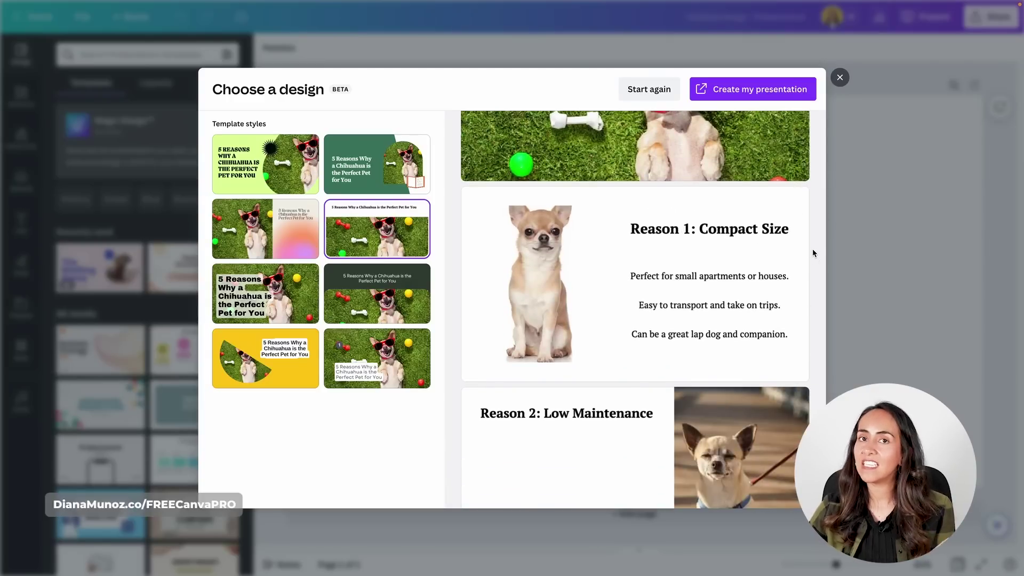
{"action": "scroll", "coordinate": [813, 252], "scroll_direction": "down", "scroll_amount": 3}
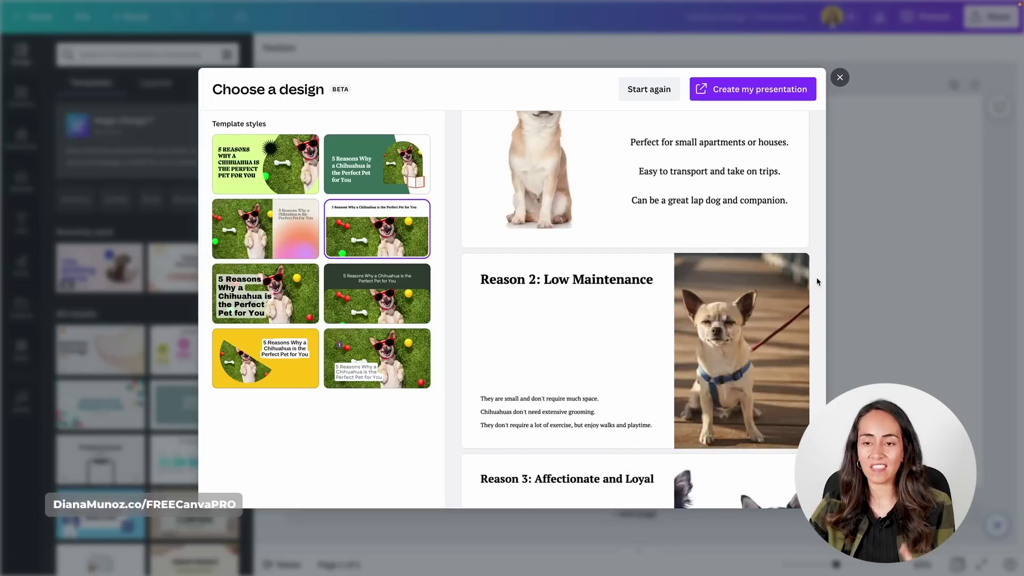
{"action": "scroll", "coordinate": [817, 278], "scroll_direction": "down", "scroll_amount": 3}
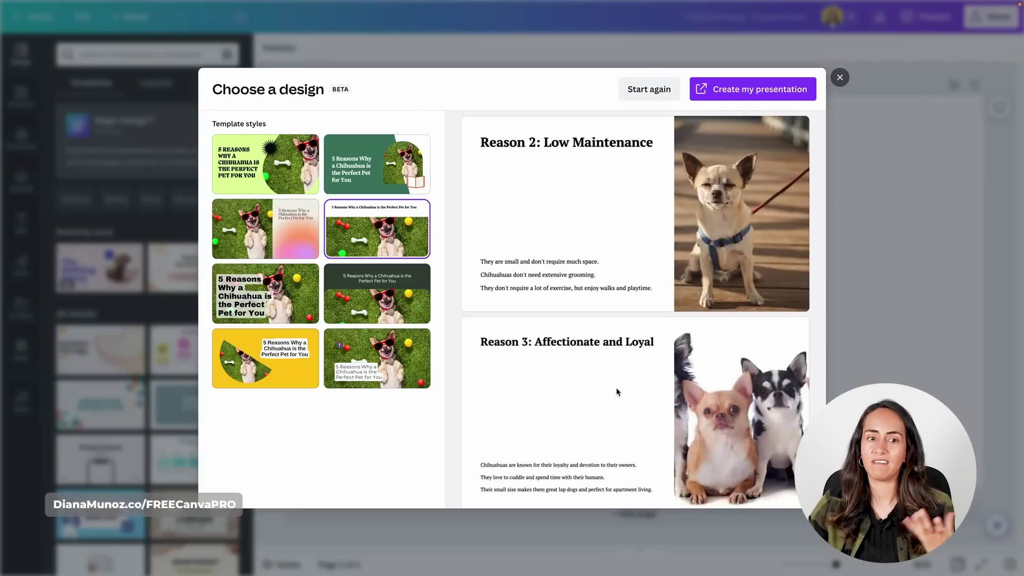
{"action": "scroll", "coordinate": [632, 294], "scroll_direction": "up", "scroll_amount": 9}
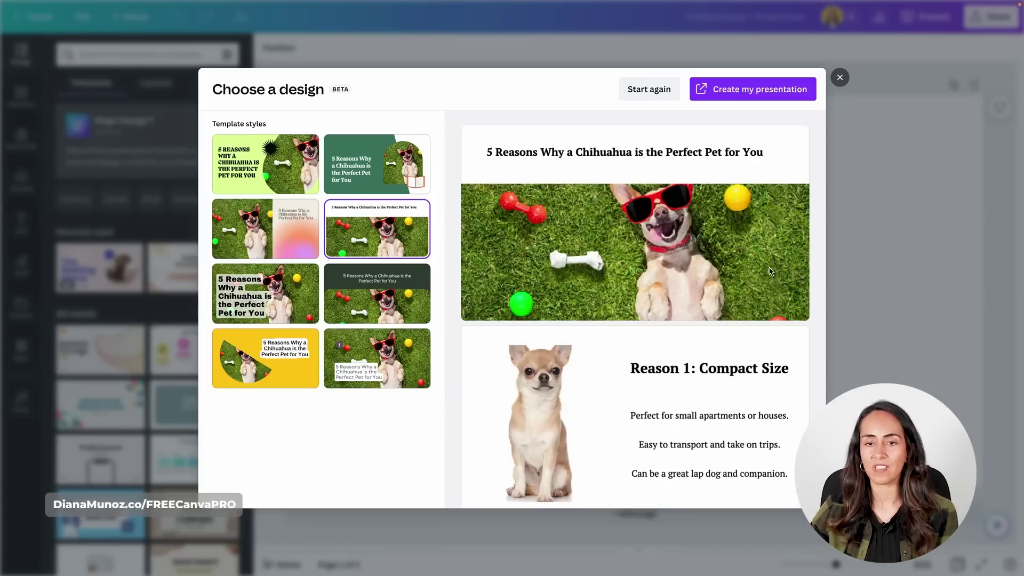
{"action": "left_click", "coordinate": [278, 170]}
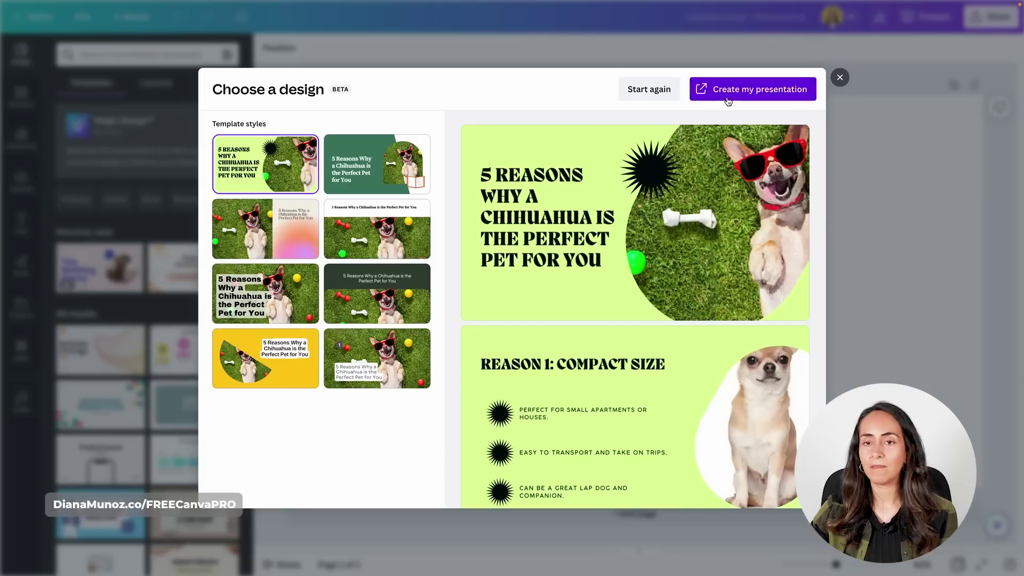
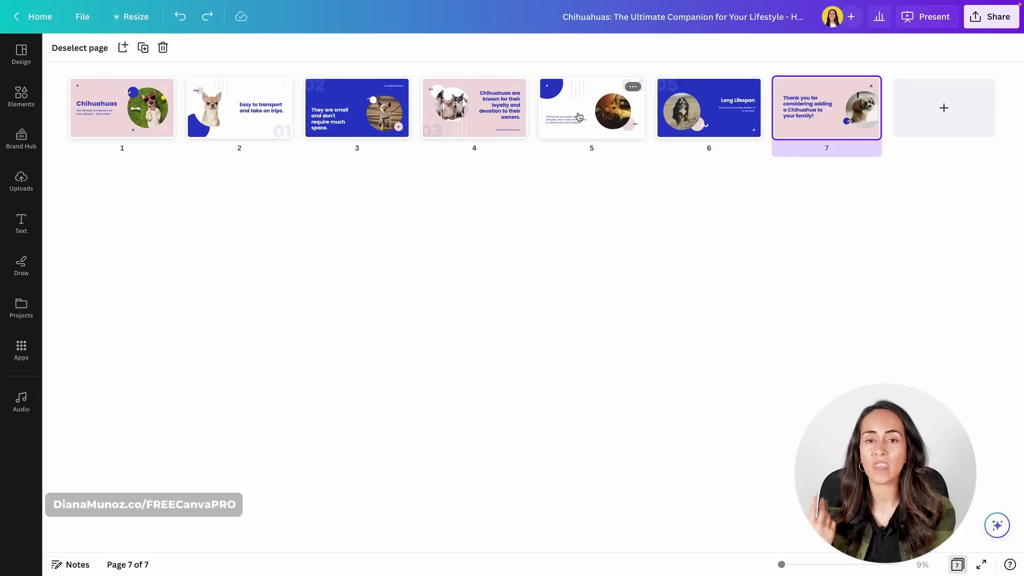
Open page 5 for editing and delete the dog video from its circular frame.
{"action": "double_click", "coordinate": [576, 115]}
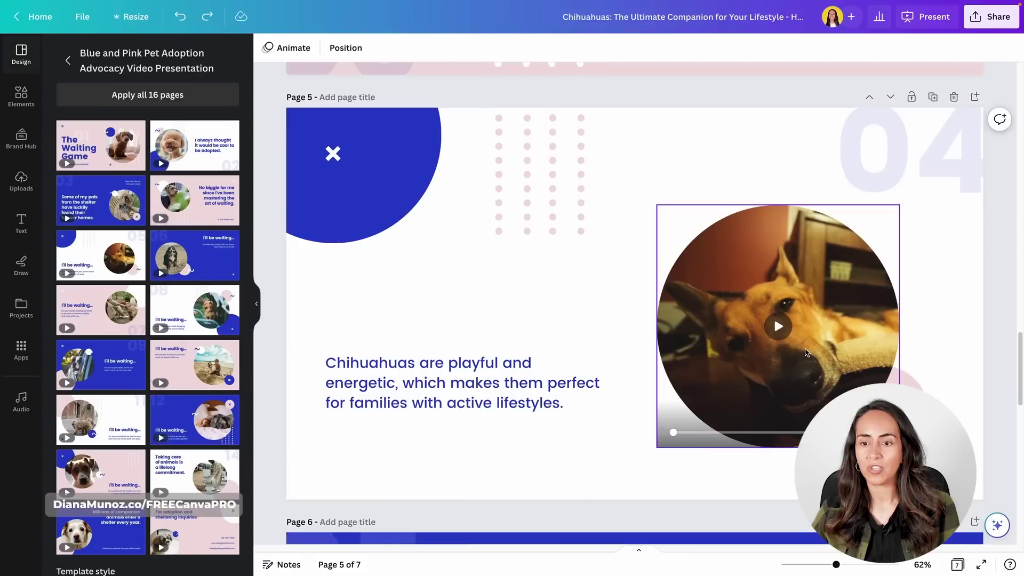
{"action": "left_click", "coordinate": [819, 285]}
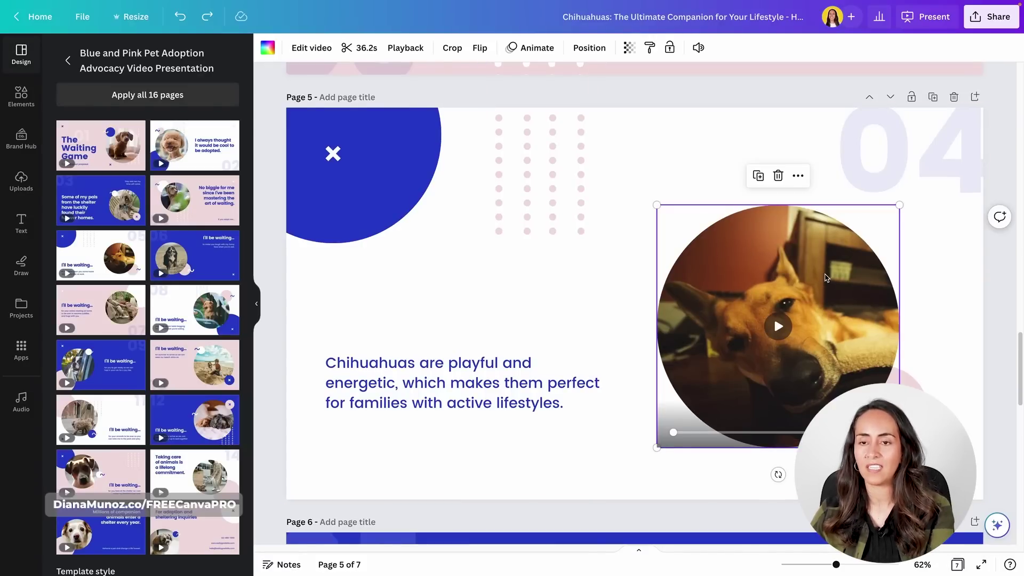
{"action": "key", "text": "Delete"}
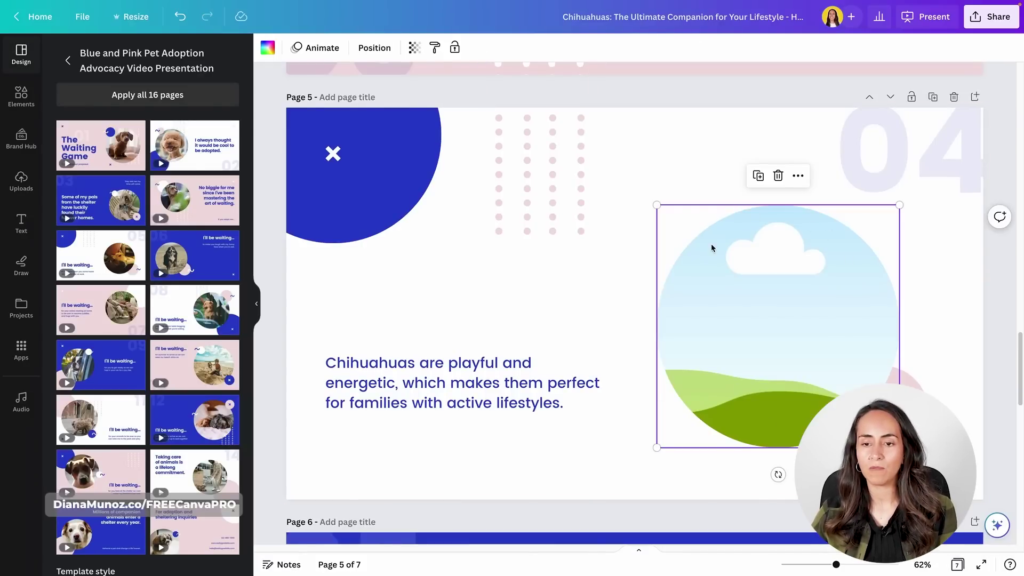
Search the video elements for "chihuahua".
{"action": "left_click", "coordinate": [22, 98]}
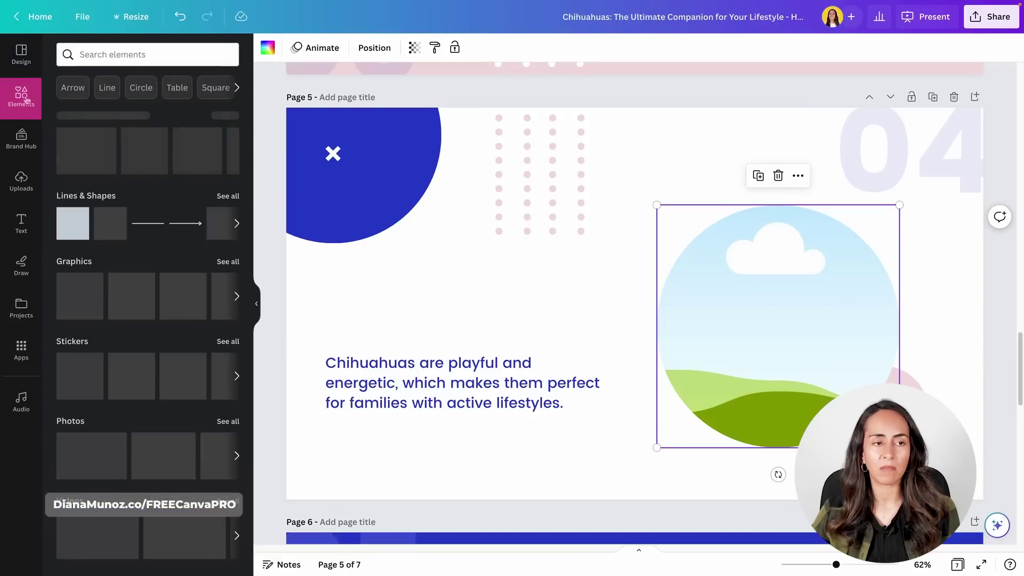
{"action": "scroll", "coordinate": [127, 358], "scroll_direction": "down", "scroll_amount": 5}
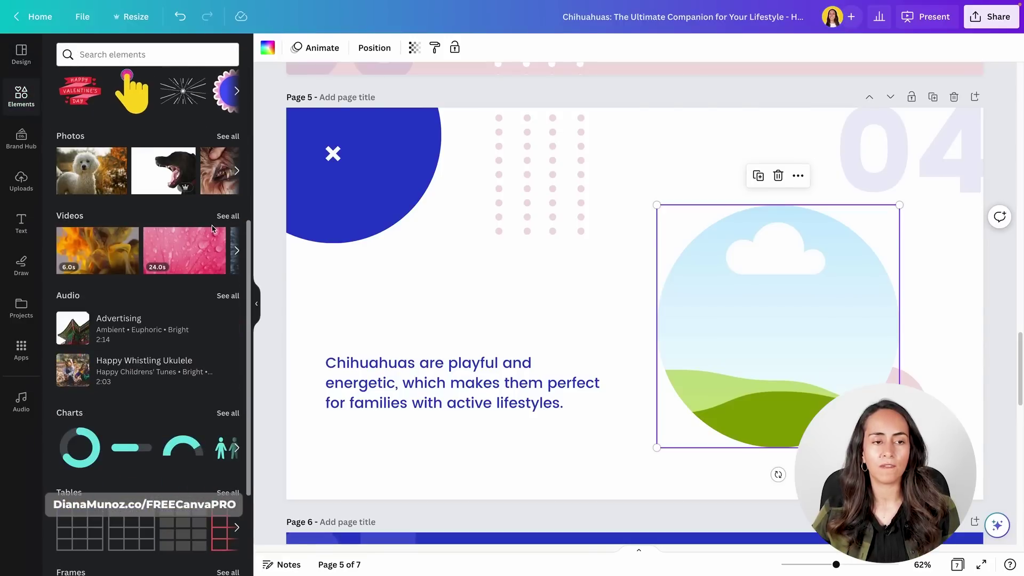
{"action": "left_click", "coordinate": [225, 214]}
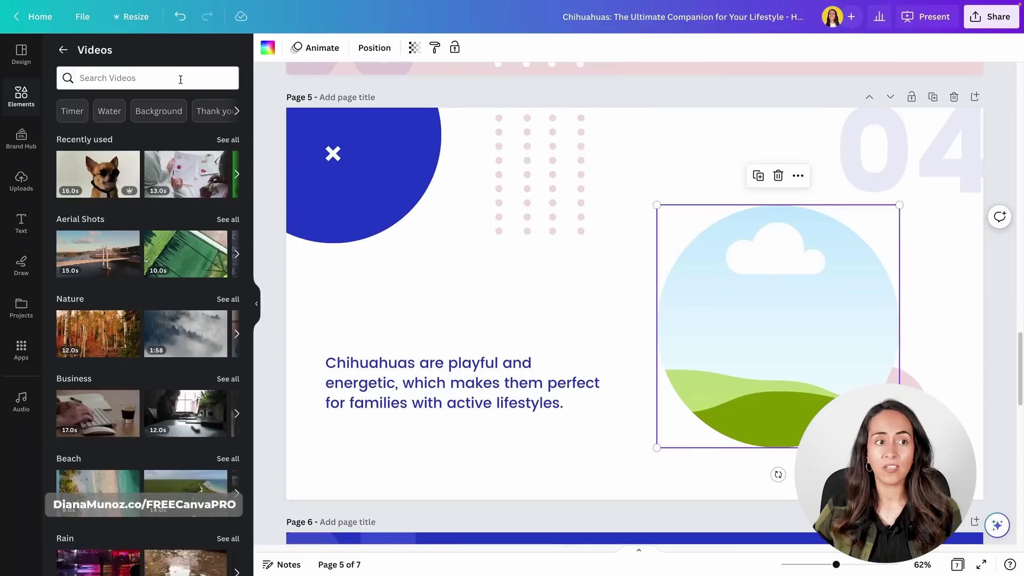
{"action": "left_click", "coordinate": [180, 79]}
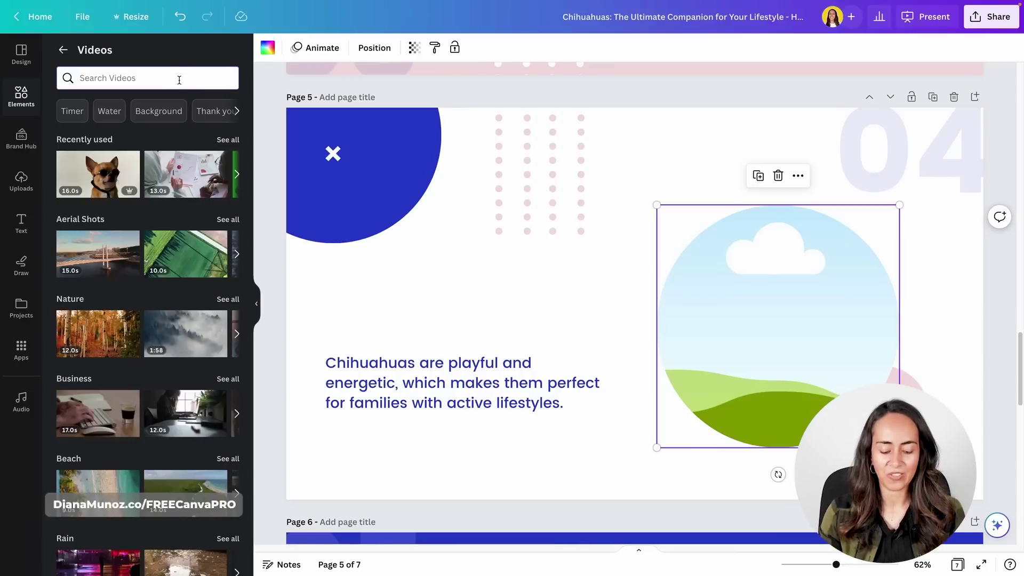
{"action": "type", "text": "chih"}
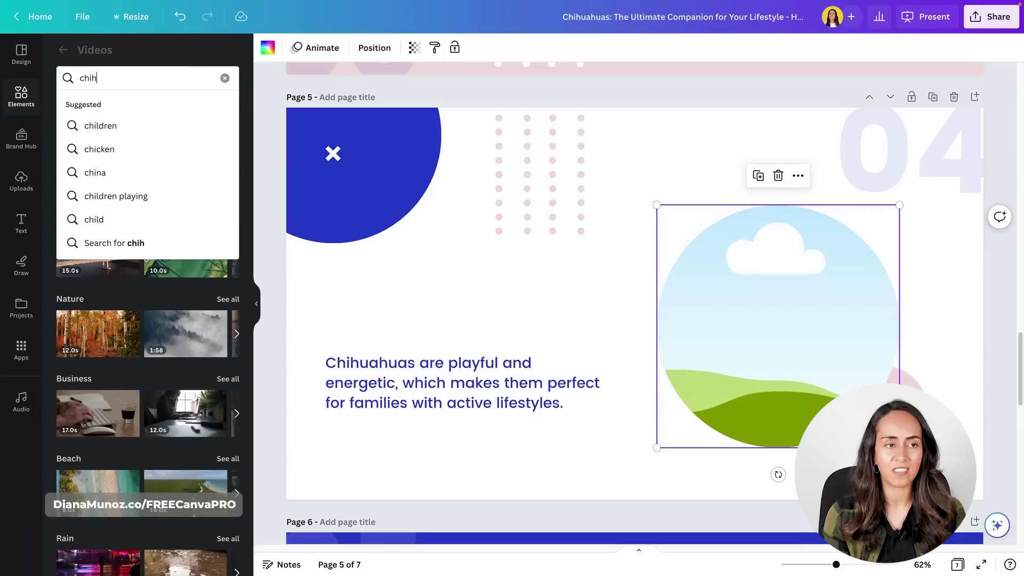
{"action": "type", "text": "uahua"}
{"action": "key", "text": "Return"}
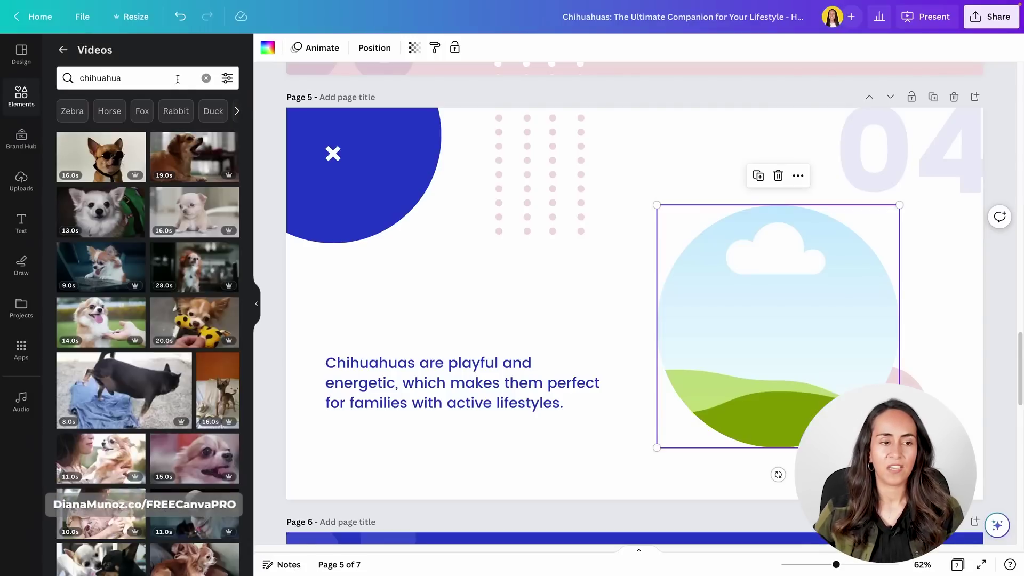
Place the 16-second video of the chihuahua wearing sunglasses into page 5's empty circular frame.
{"action": "scroll", "coordinate": [192, 320], "scroll_direction": "down", "scroll_amount": 3}
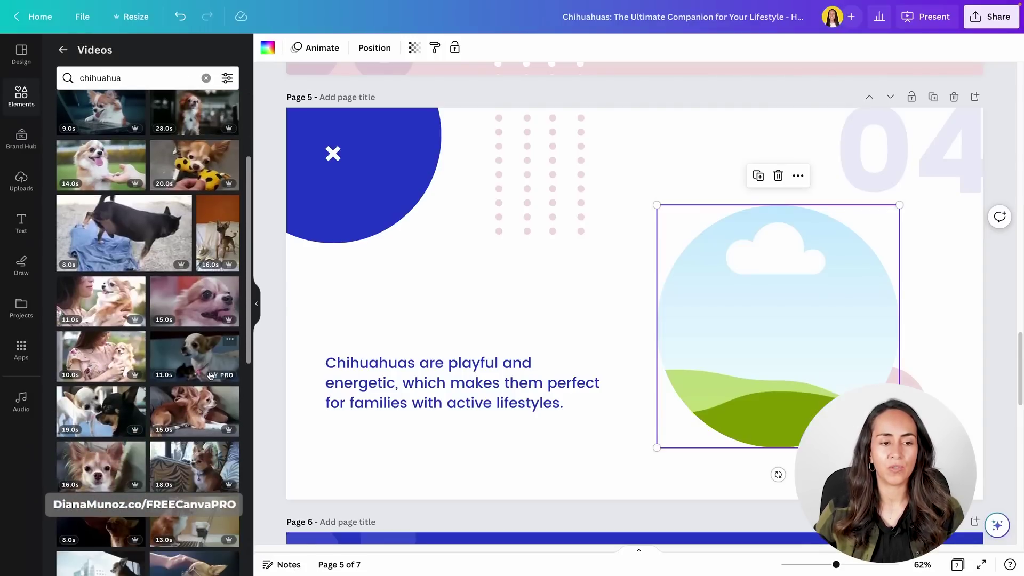
{"action": "scroll", "coordinate": [213, 424], "scroll_direction": "up", "scroll_amount": 3}
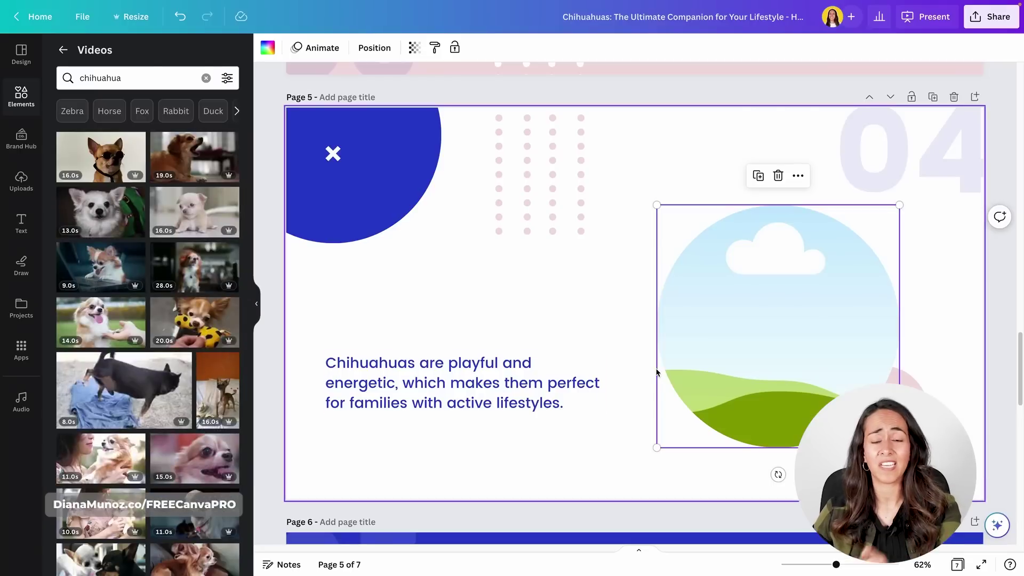
{"action": "left_click_drag", "start_coordinate": [105, 155], "coordinate": [747, 278]}
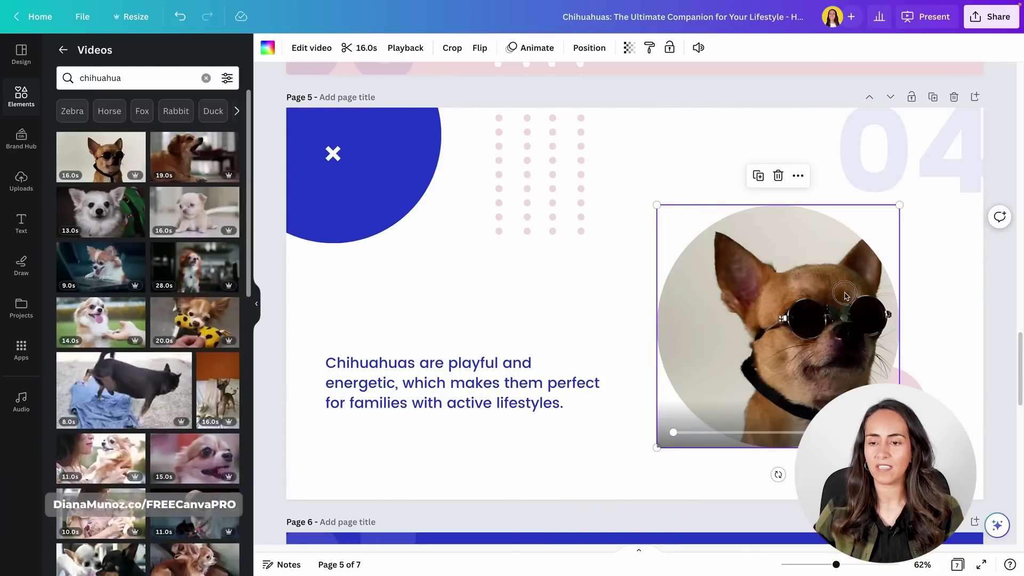
Reposition the chihuahua video so the dog is centred in page 5's circular frame, and flip it horizontally.
{"action": "double_click", "coordinate": [863, 310]}
{"action": "left_click_drag", "start_coordinate": [863, 310], "coordinate": [824, 310]}
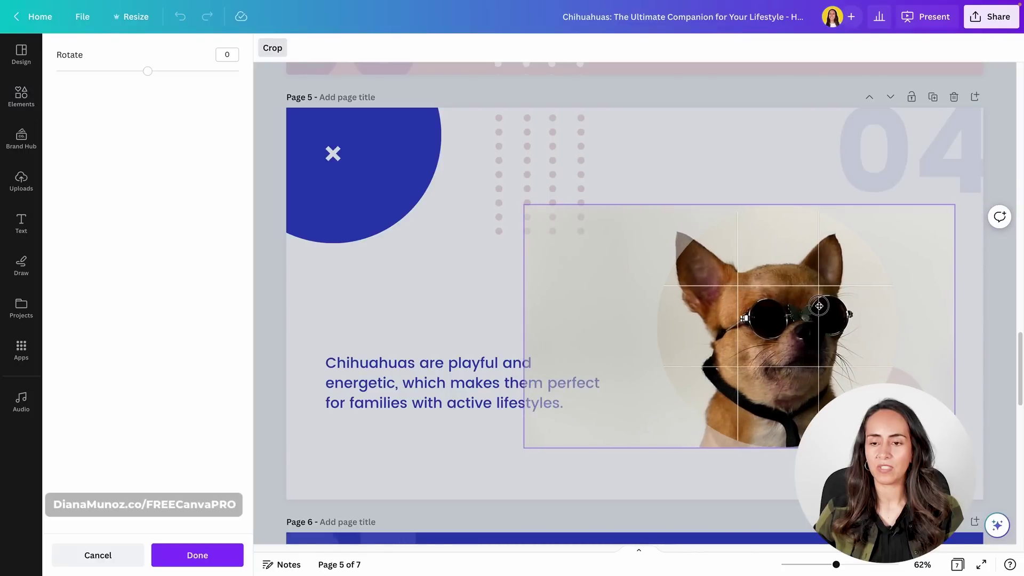
{"action": "left_click", "coordinate": [197, 555]}
{"action": "left_click", "coordinate": [479, 47]}
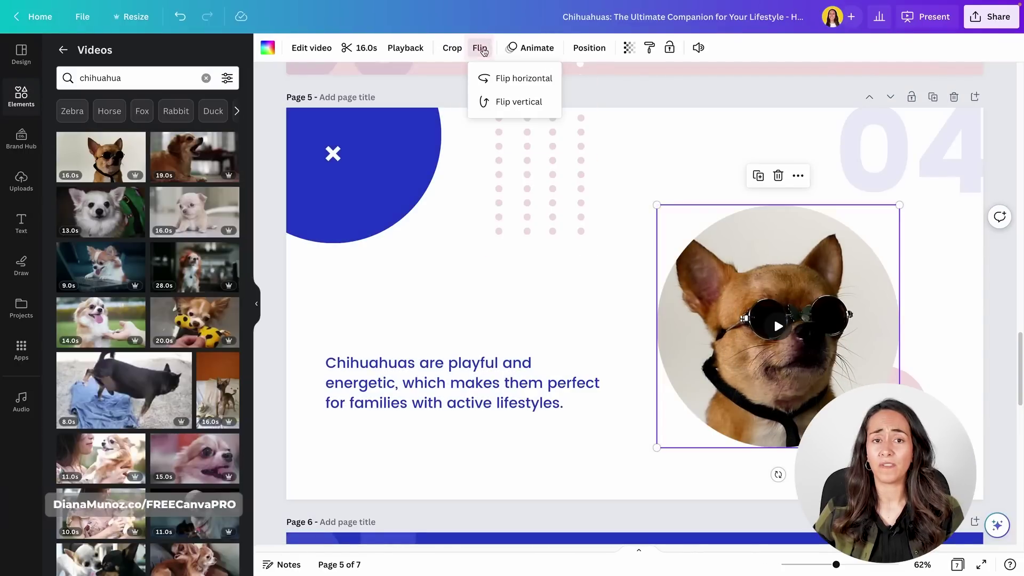
{"action": "left_click", "coordinate": [500, 78]}
{"action": "left_click", "coordinate": [953, 306]}
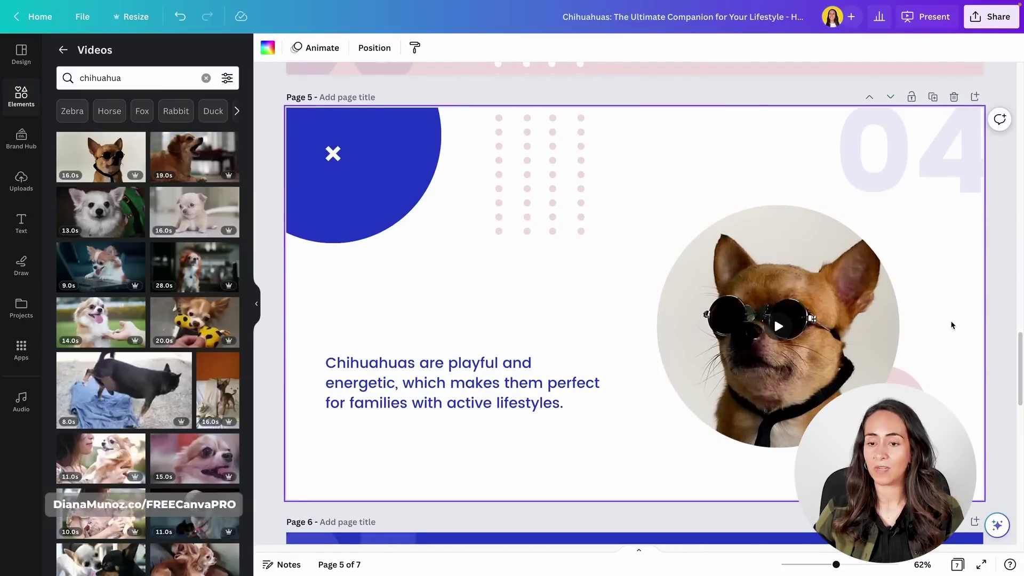
{"action": "left_click", "coordinate": [799, 329]}
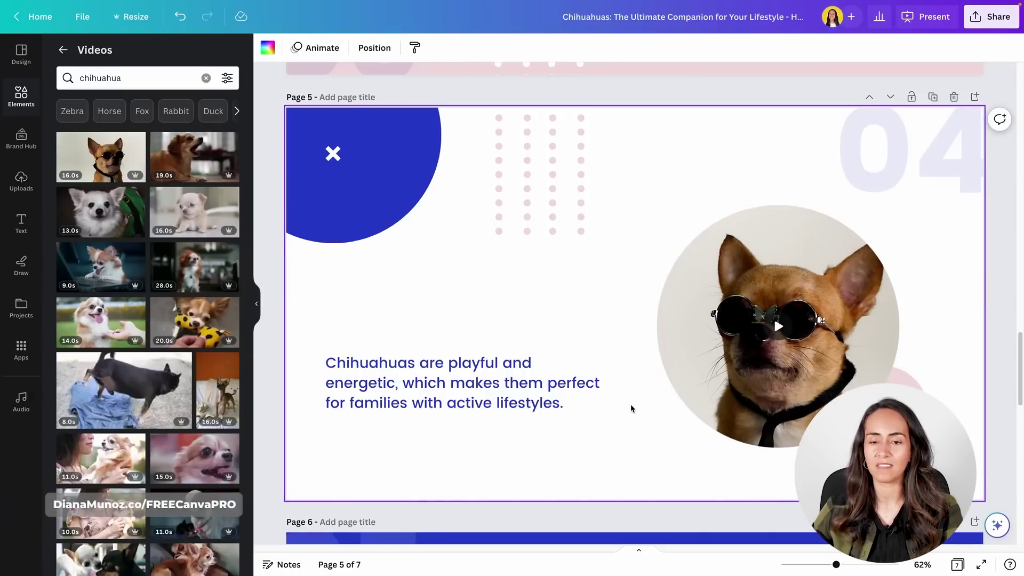
Delete the dog media from the circular frames on pages 6 and 7.
{"action": "scroll", "coordinate": [631, 407], "scroll_direction": "down", "scroll_amount": 5}
{"action": "scroll", "coordinate": [631, 408], "scroll_direction": "down", "scroll_amount": 3}
{"action": "left_click", "coordinate": [499, 219]}
{"action": "key", "text": "Delete"}
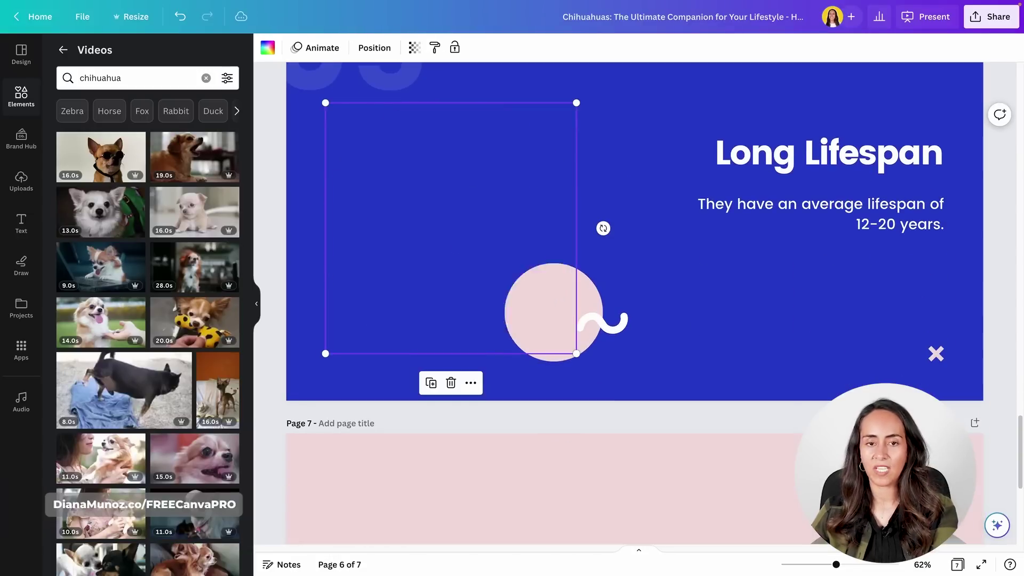
{"action": "scroll", "coordinate": [654, 322], "scroll_direction": "down", "scroll_amount": 5}
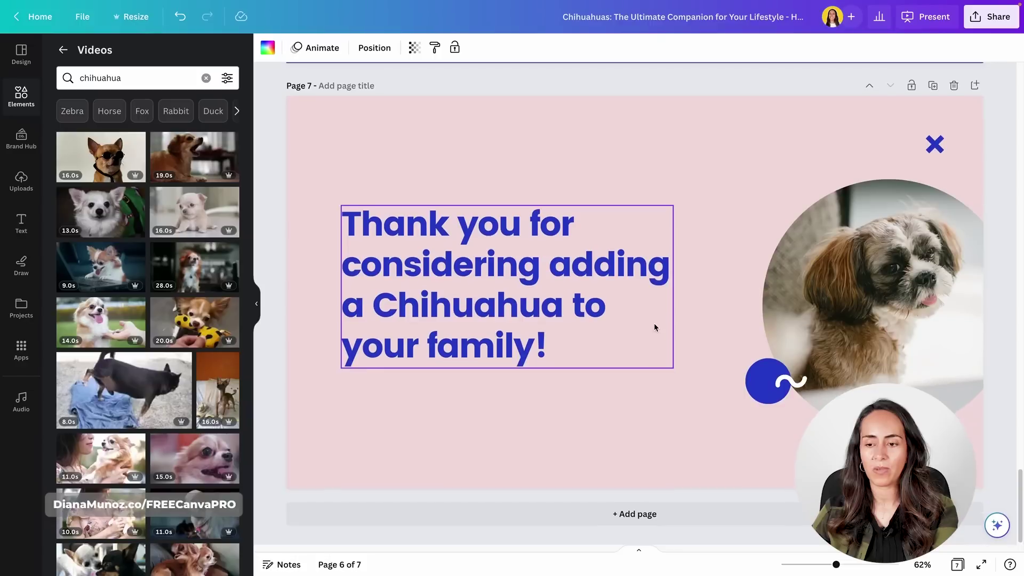
{"action": "left_click", "coordinate": [927, 318]}
{"action": "key", "text": "Delete"}
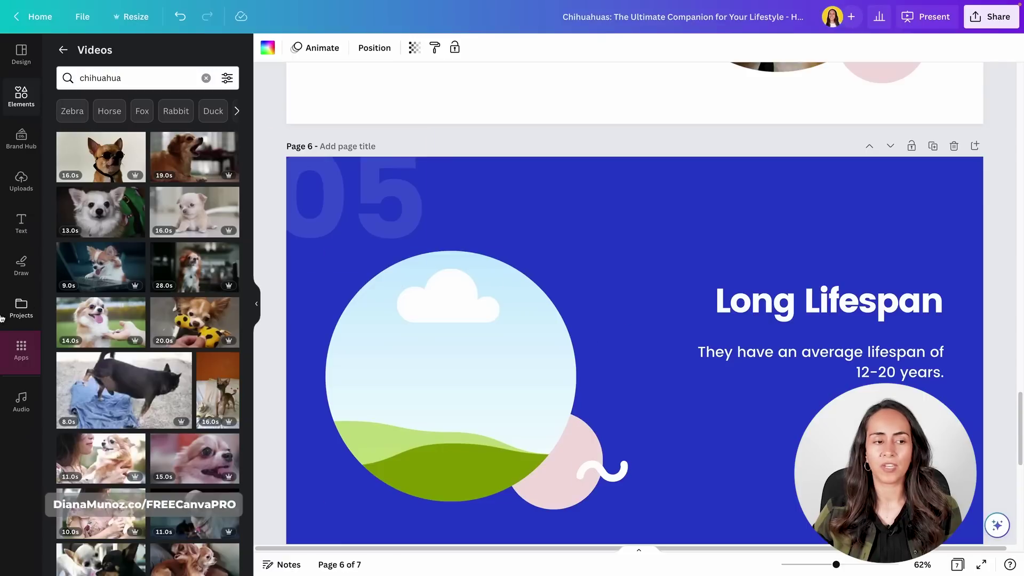
Find the Text to Image app among the Canva apps and open it.
{"action": "left_click", "coordinate": [32, 345]}
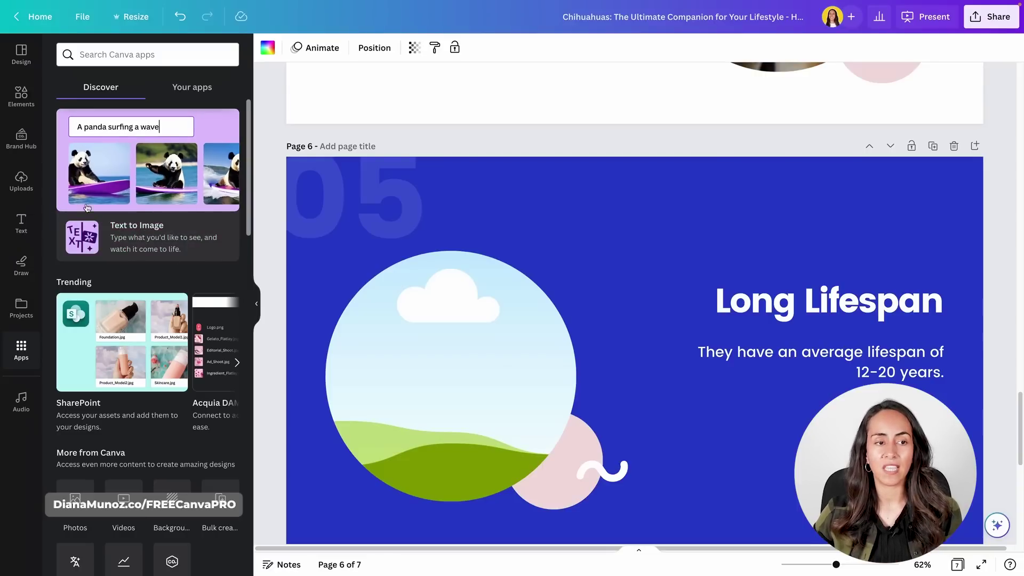
{"action": "left_click", "coordinate": [132, 48]}
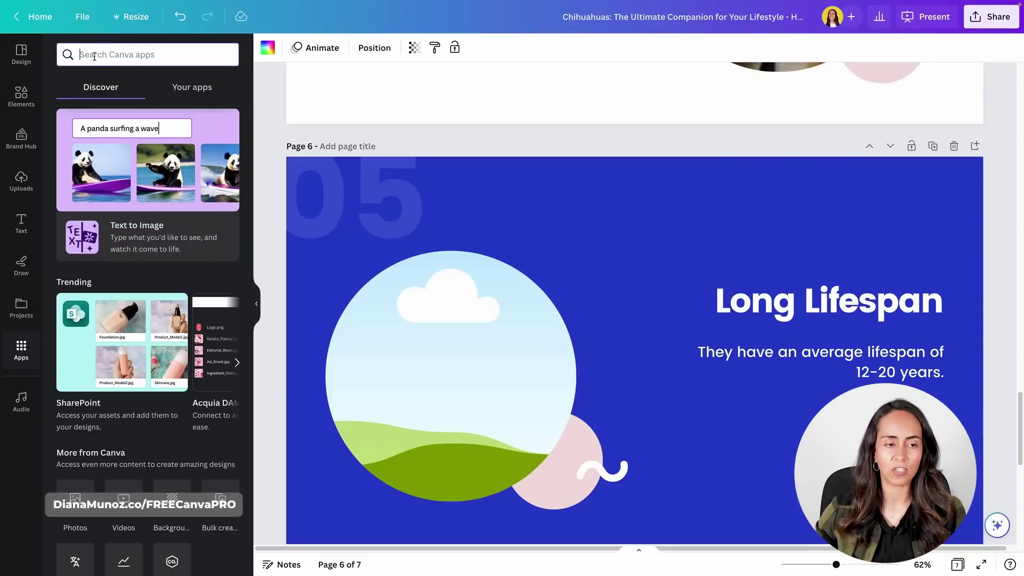
{"action": "type", "text": "texto"}
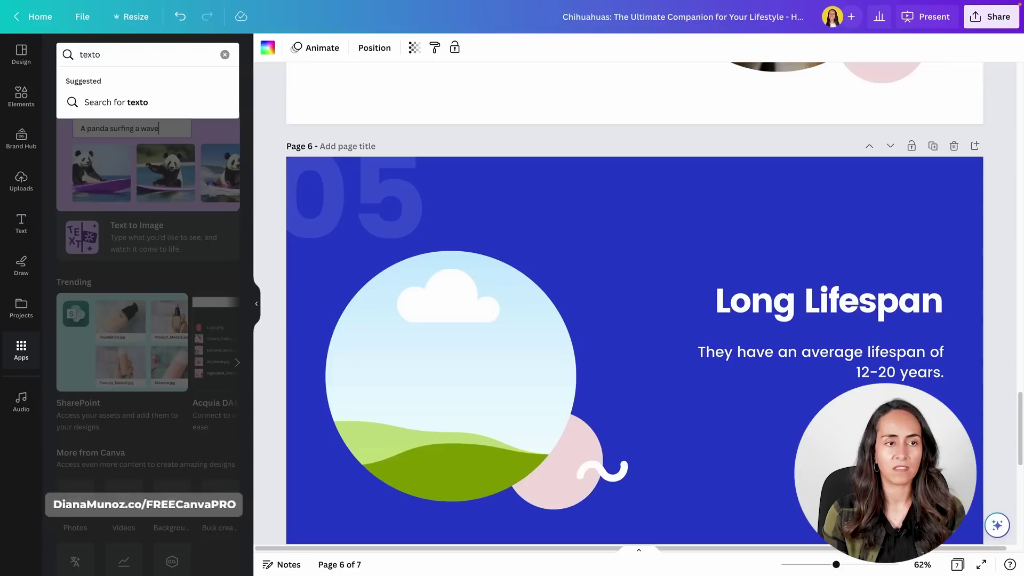
{"action": "key", "text": "BackSpace"}
{"action": "type", "text": " to i"}
{"action": "left_click", "coordinate": [122, 101]}
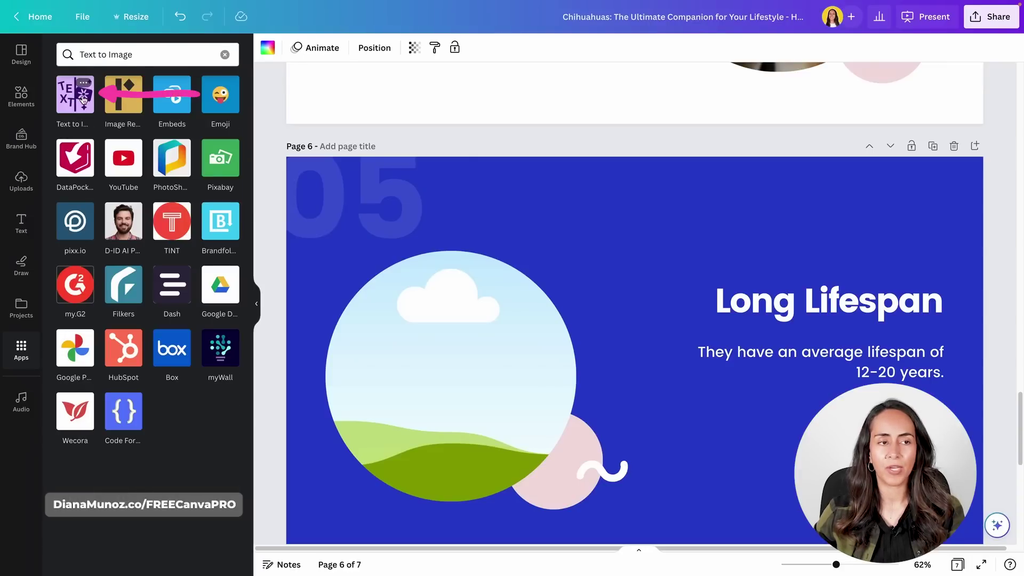
{"action": "left_click", "coordinate": [84, 100]}
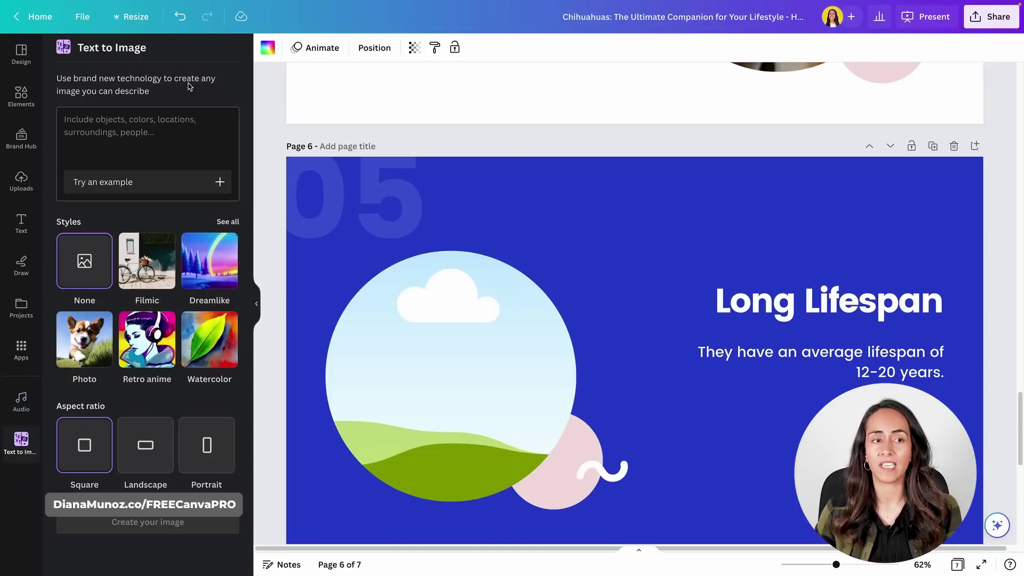
Enter "photorealistic image of a chihuahua running in a field full of flowers" as the image description.
{"action": "left_click", "coordinate": [124, 128]}
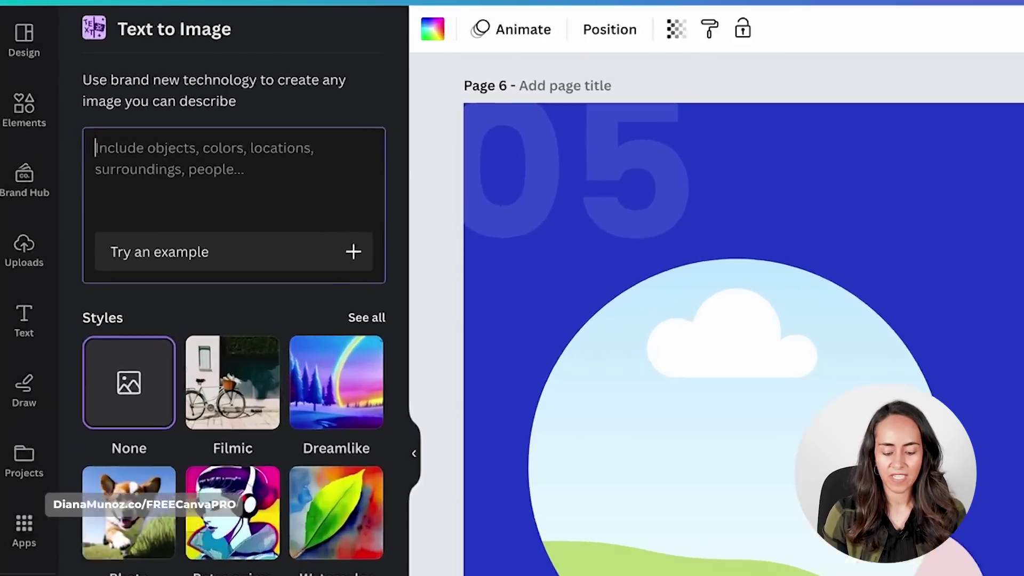
{"action": "type", "text": "photorealist"}
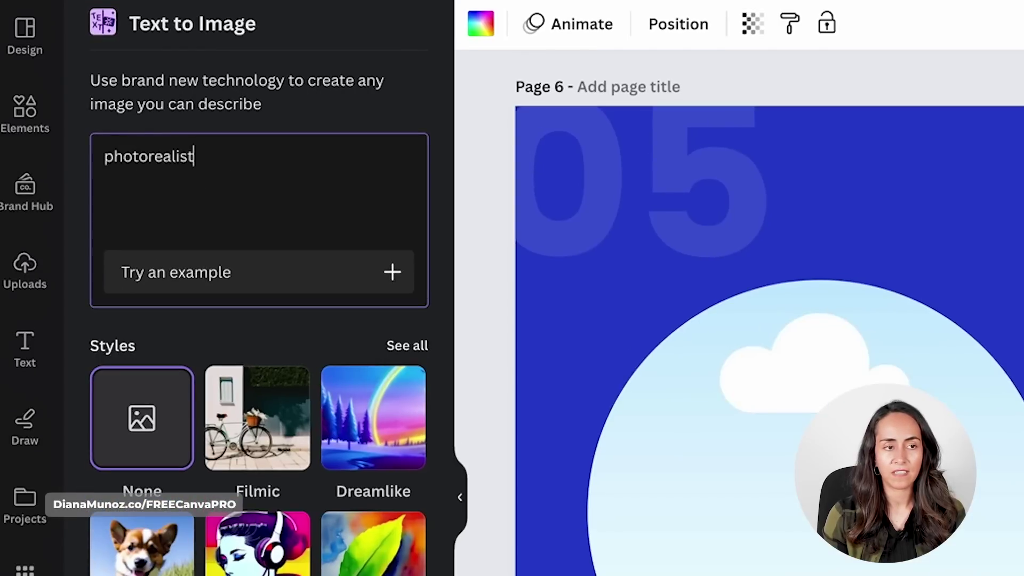
{"action": "type", "text": "ic image "}
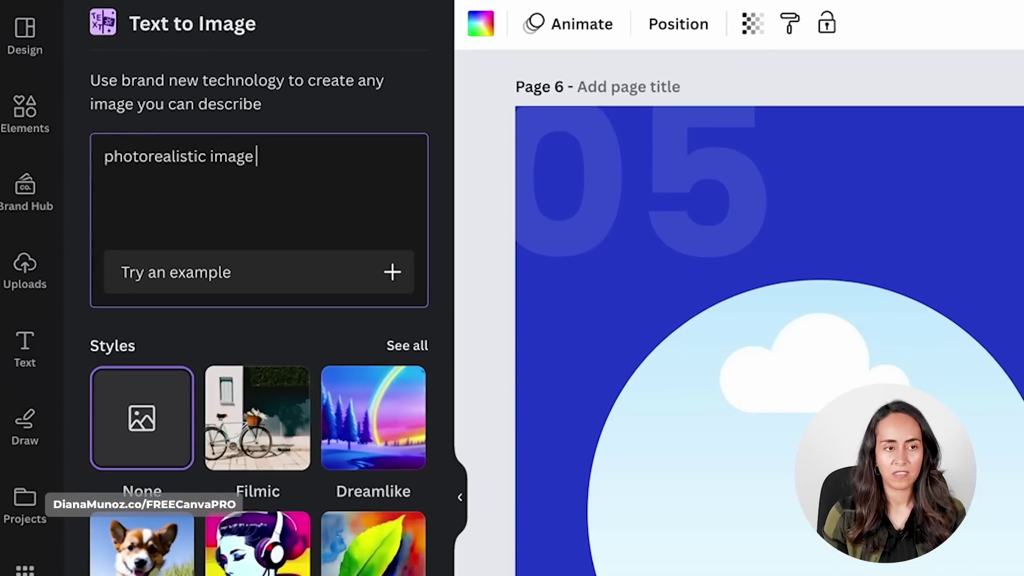
{"action": "type", "text": "of a"}
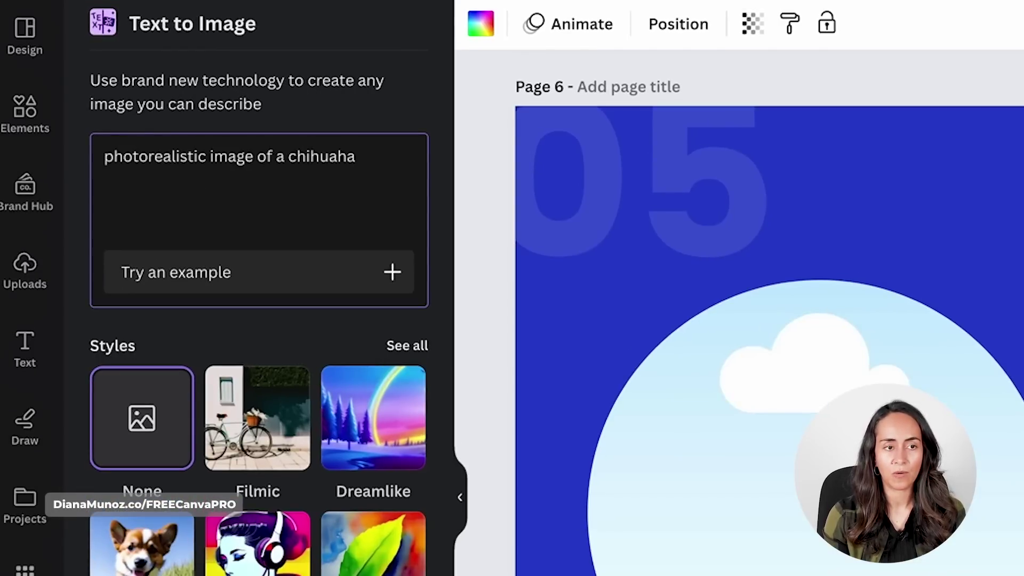
{"action": "type", "text": " chihuahua running in"}
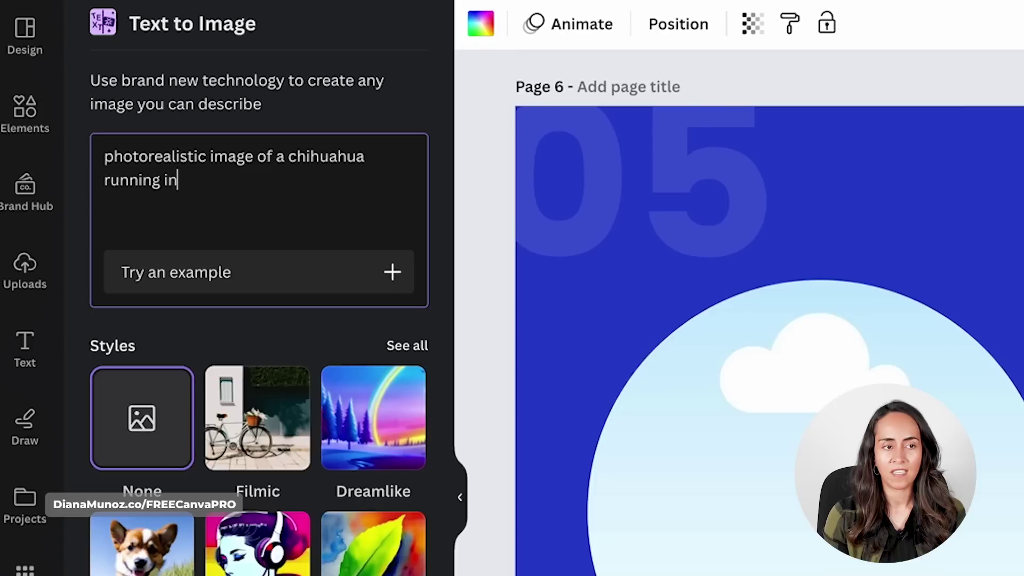
{"action": "type", "text": " a field full of "}
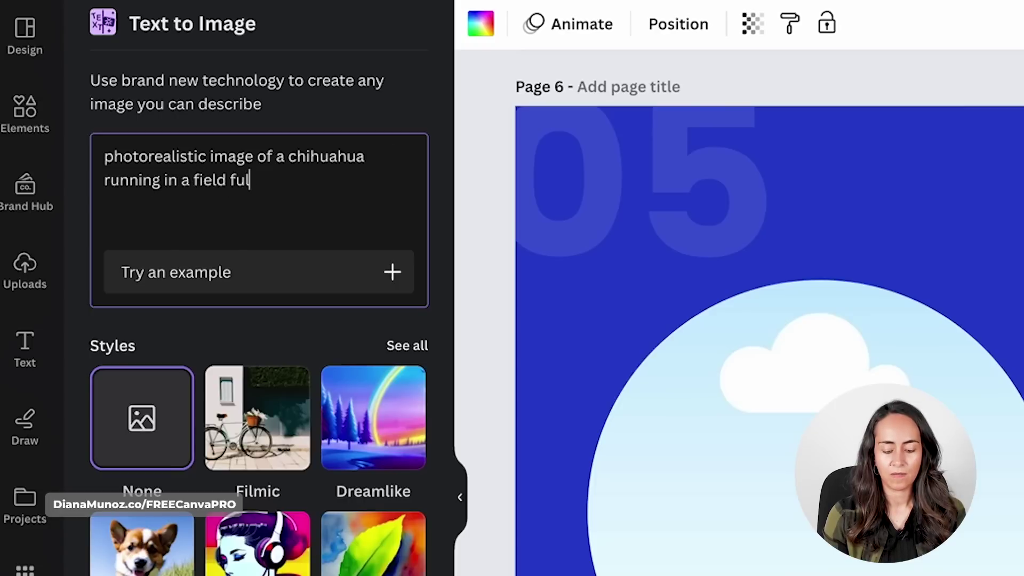
{"action": "type", "text": "flowers"}
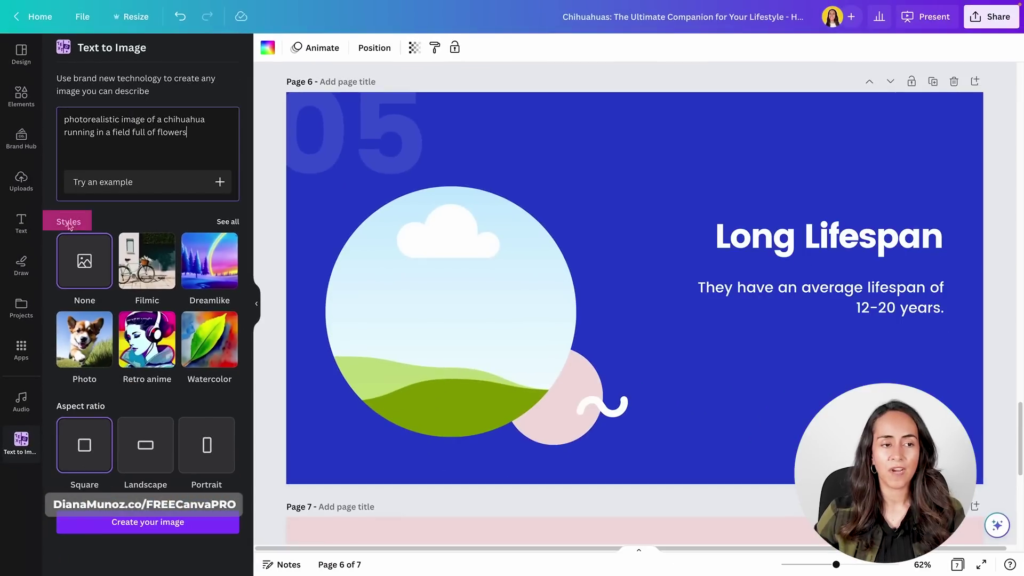
Generate the images in the Photo style and place the chihuahua leaping over magenta flowers into page 6's circular frame.
{"action": "left_click", "coordinate": [84, 341]}
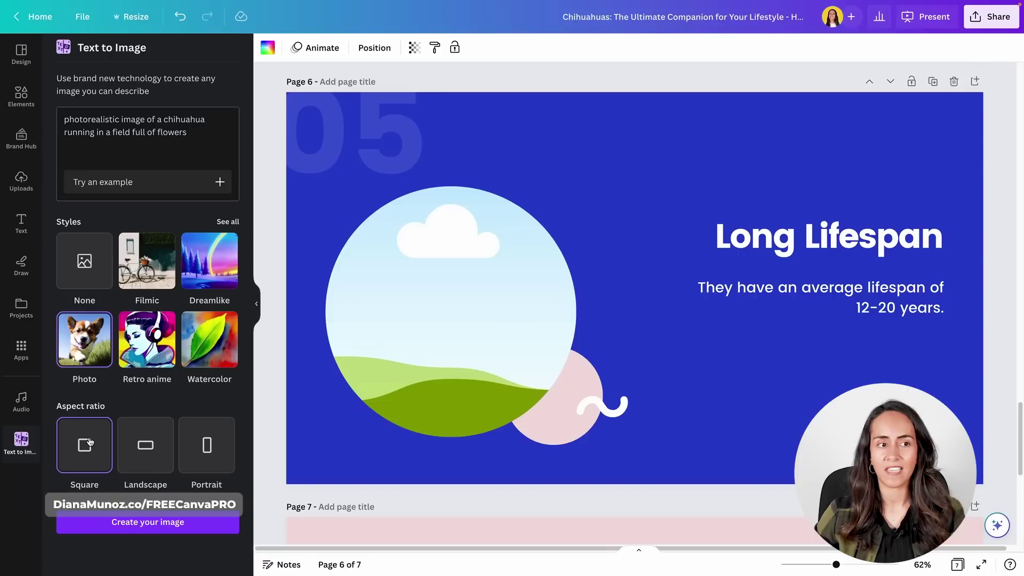
{"action": "left_click", "coordinate": [153, 523]}
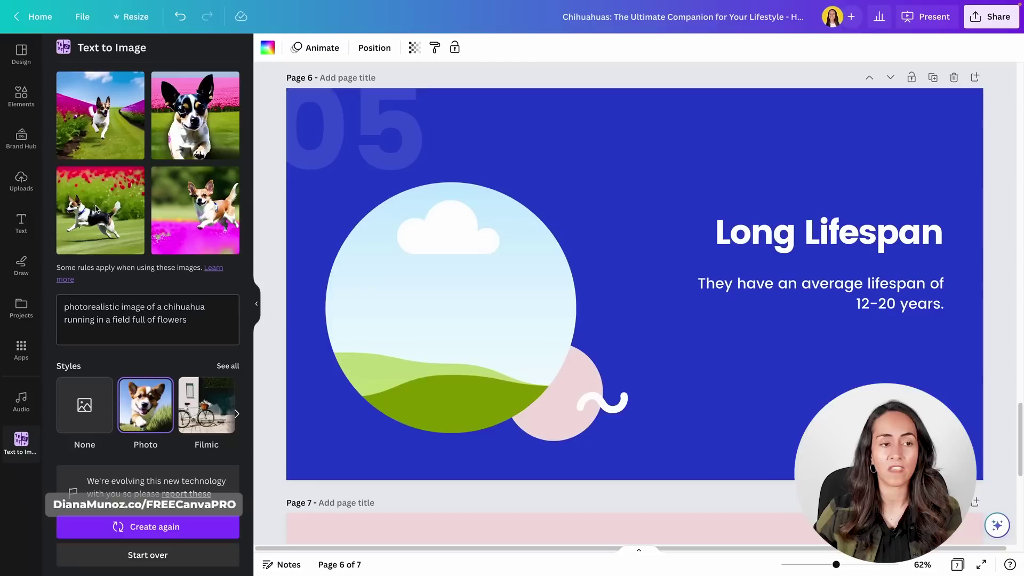
{"action": "left_click", "coordinate": [206, 212]}
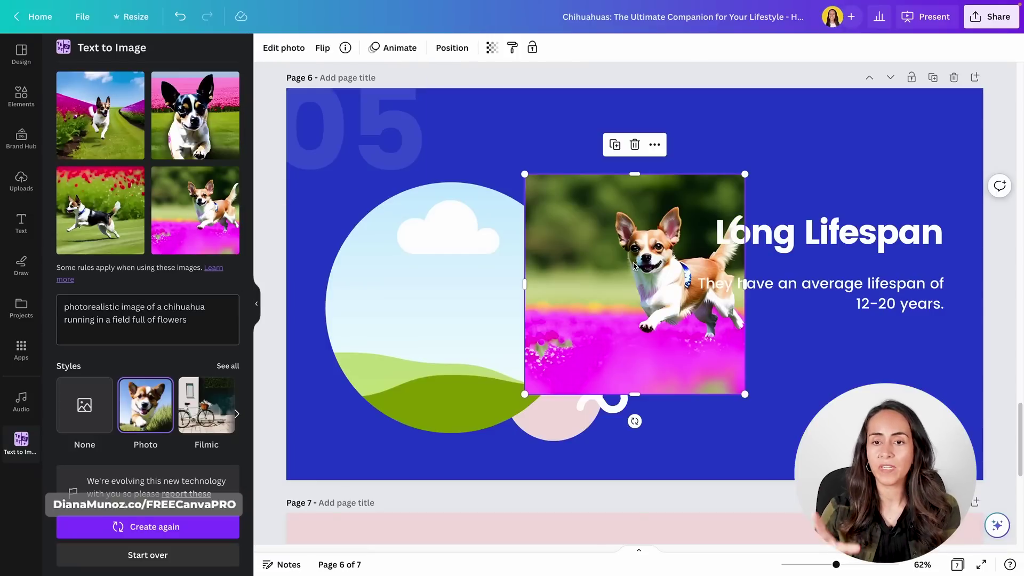
{"action": "left_click_drag", "start_coordinate": [632, 265], "coordinate": [568, 284]}
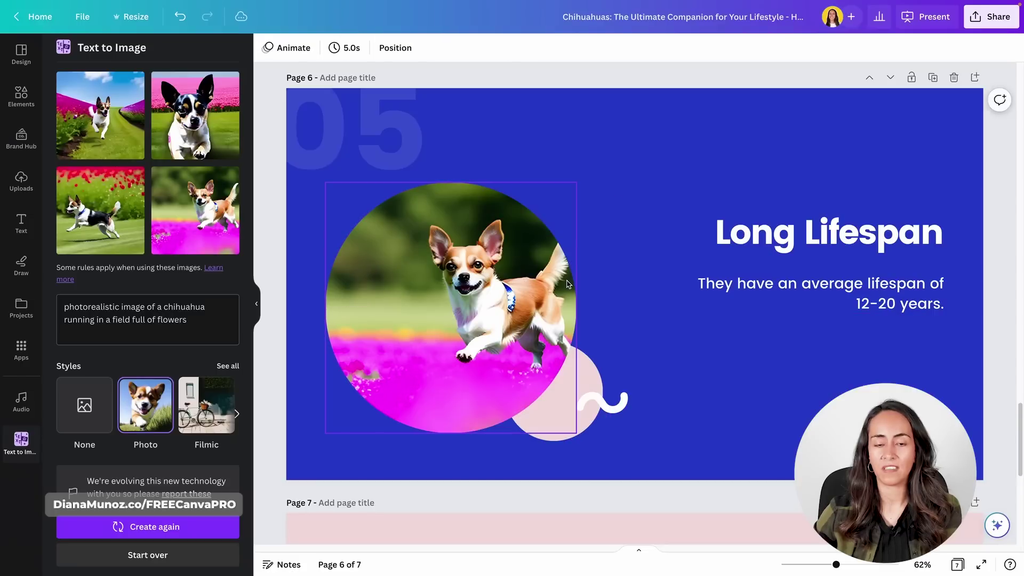
Flip the chihuahua image in page 6's circular frame horizontally.
{"action": "left_click", "coordinate": [415, 271]}
{"action": "left_click", "coordinate": [352, 48]}
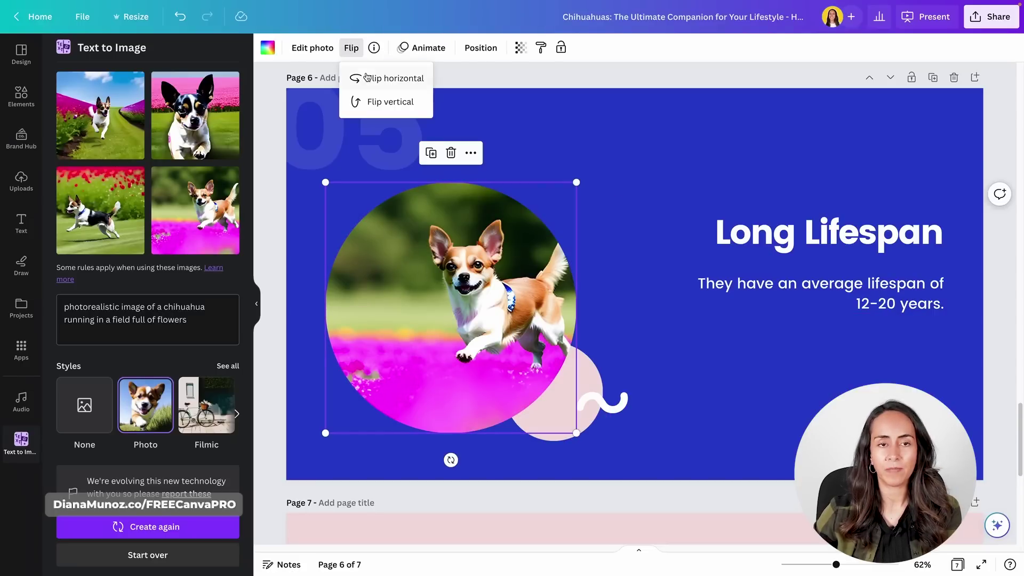
{"action": "left_click", "coordinate": [395, 78]}
{"action": "left_click", "coordinate": [647, 384]}
Leave the video search in the elements library and open the full photo collection for page 7.
{"action": "scroll", "coordinate": [647, 382], "scroll_direction": "down", "scroll_amount": 4}
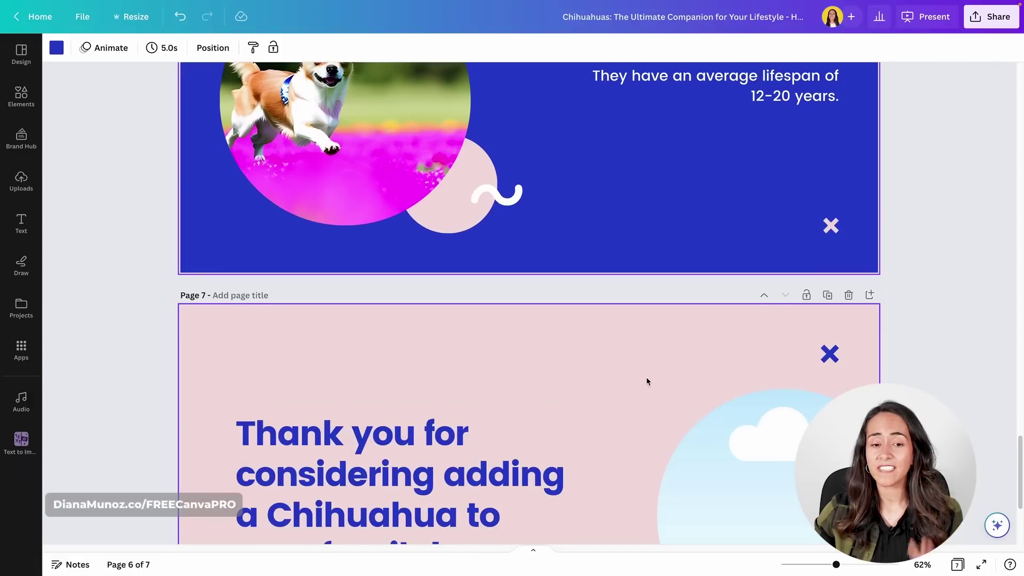
{"action": "scroll", "coordinate": [647, 382], "scroll_direction": "down", "scroll_amount": 4}
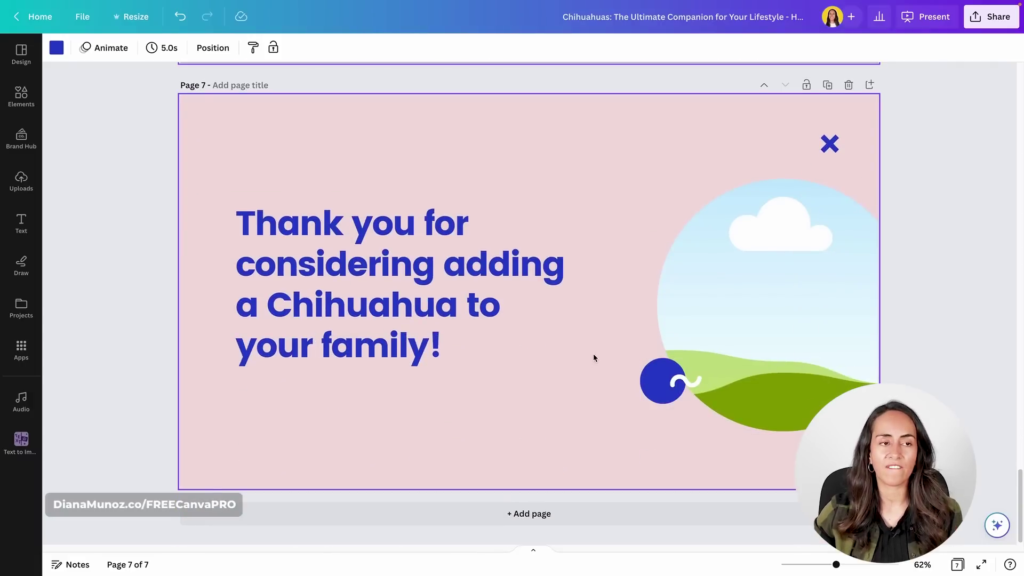
{"action": "left_click", "coordinate": [28, 95]}
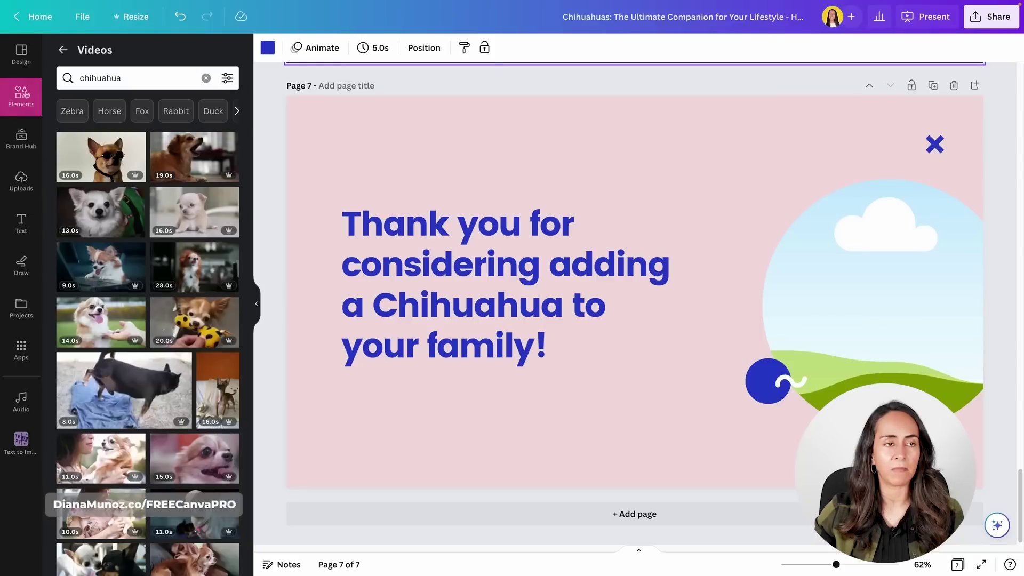
{"action": "left_click", "coordinate": [62, 51]}
{"action": "scroll", "coordinate": [71, 347], "scroll_direction": "down", "scroll_amount": 2}
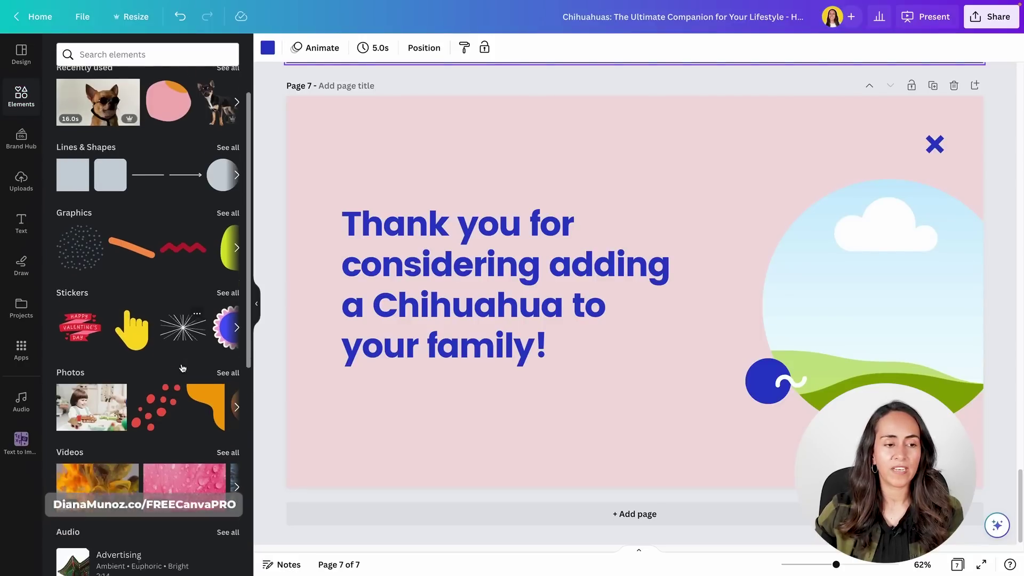
{"action": "left_click", "coordinate": [228, 339]}
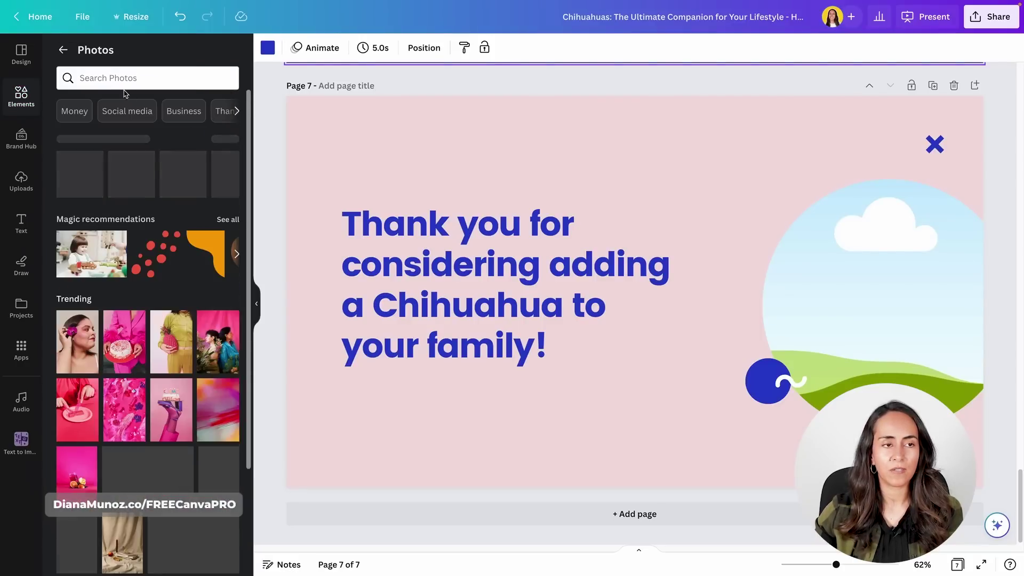
Search the photos for "chihuahua" and place the brown chihuahua lying on a light blue blanket in page 7's circular frame.
{"action": "left_click", "coordinate": [86, 77]}
{"action": "type", "text": "chihuaha"}
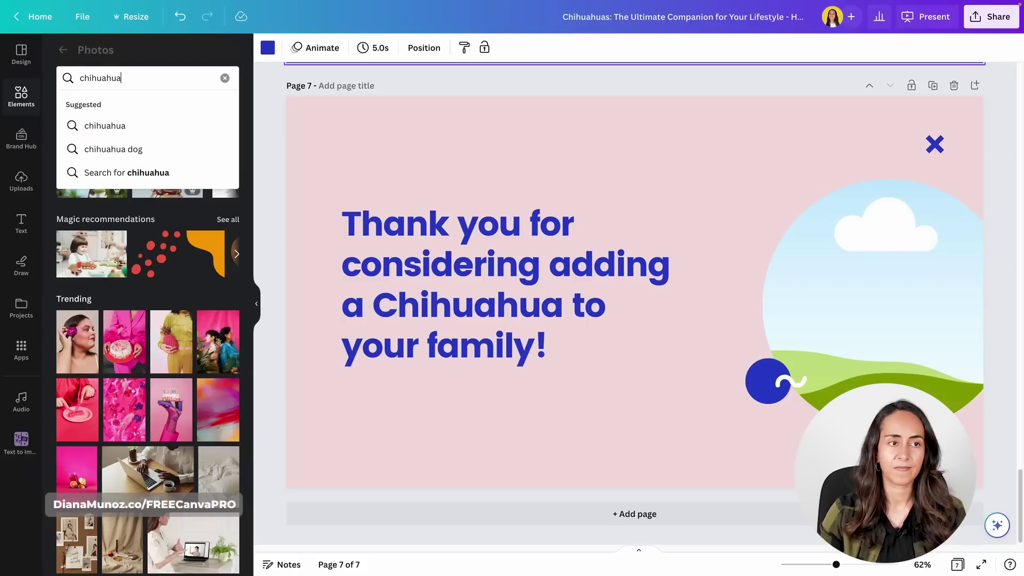
{"action": "key", "text": "Return"}
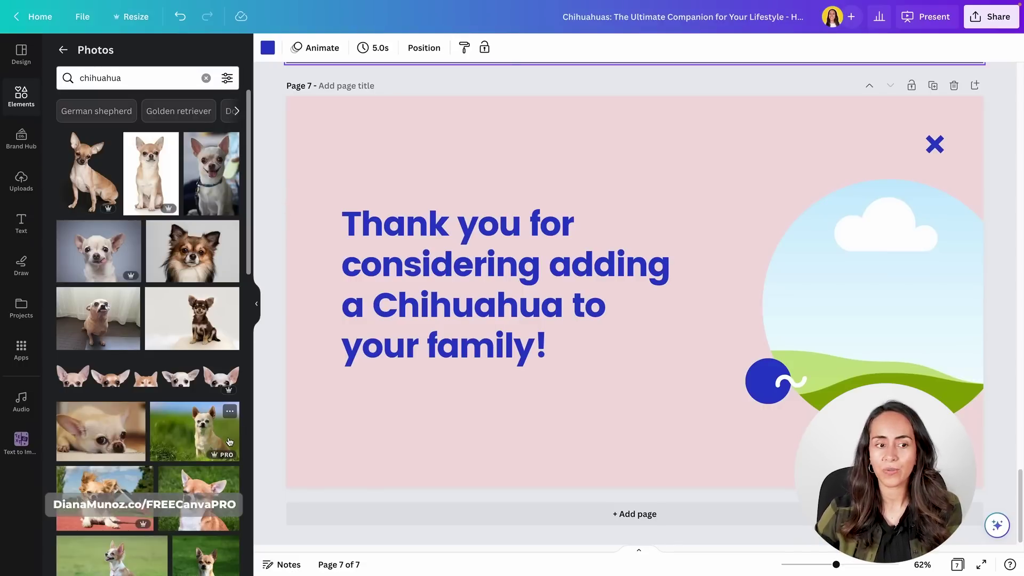
{"action": "scroll", "coordinate": [229, 442], "scroll_direction": "down", "scroll_amount": 8}
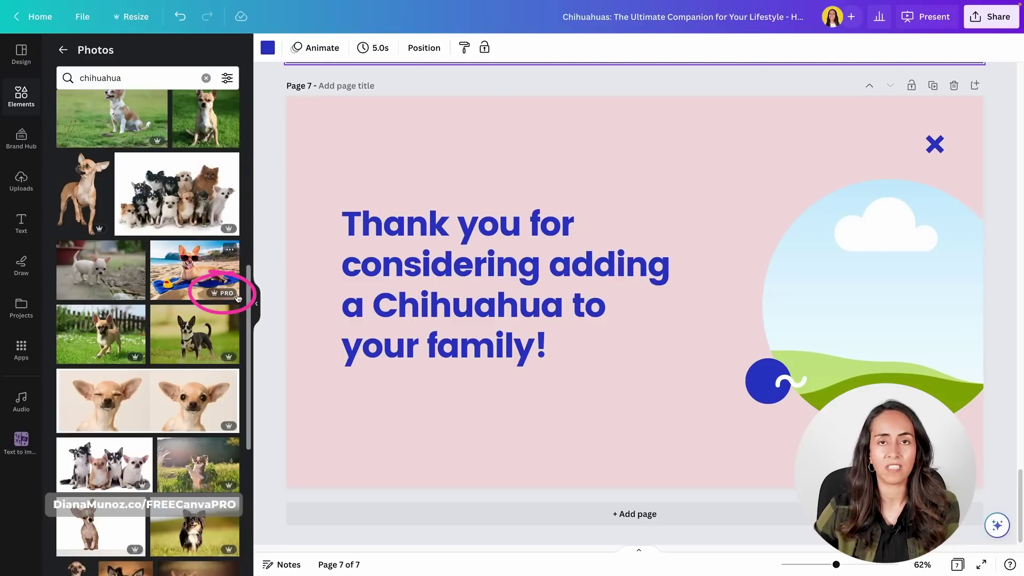
{"action": "left_click_drag", "start_coordinate": [193, 283], "coordinate": [816, 267]}
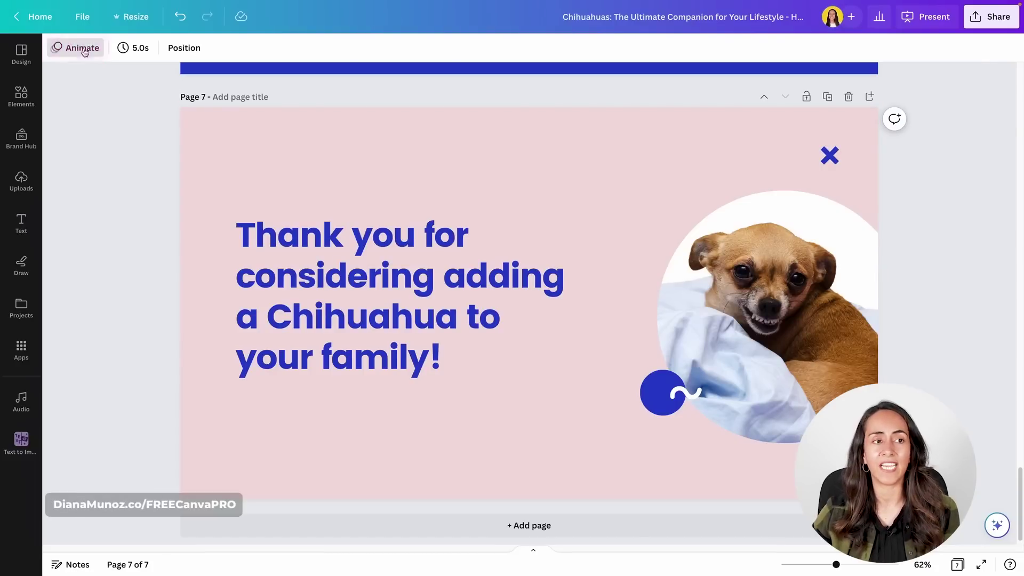
Browse the page animations and apply the Party combination to all pages of the presentation.
{"action": "left_click", "coordinate": [82, 49]}
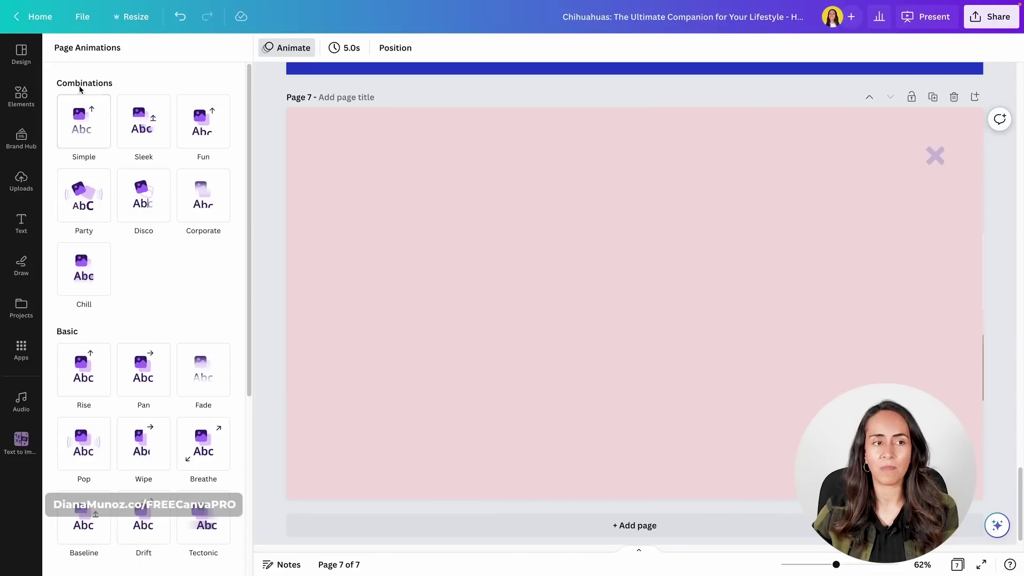
{"action": "scroll", "coordinate": [119, 88], "scroll_direction": "down", "scroll_amount": 4}
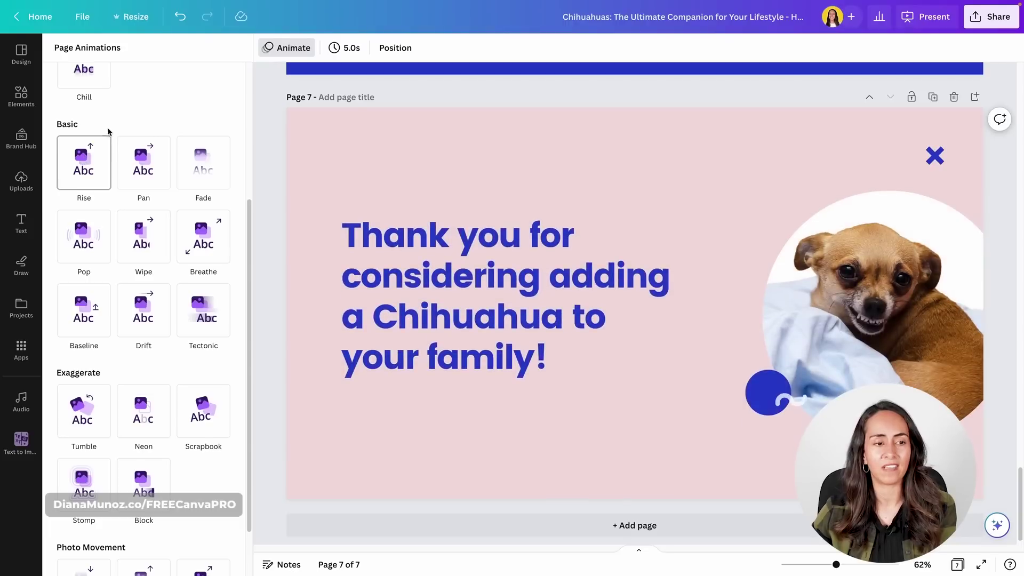
{"action": "scroll", "coordinate": [107, 122], "scroll_direction": "down", "scroll_amount": 1}
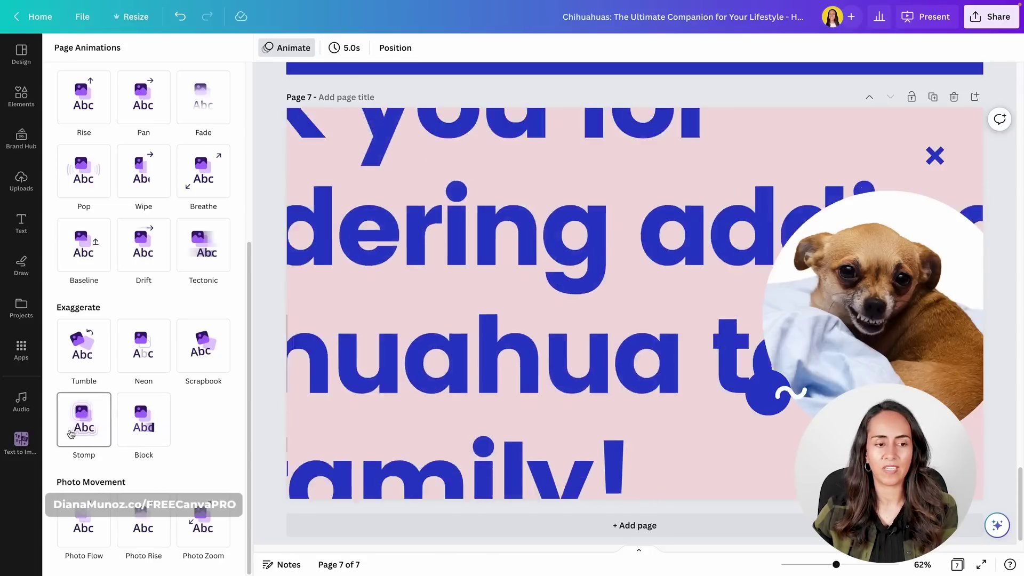
{"action": "left_click_drag", "start_coordinate": [248, 554], "coordinate": [247, 392]}
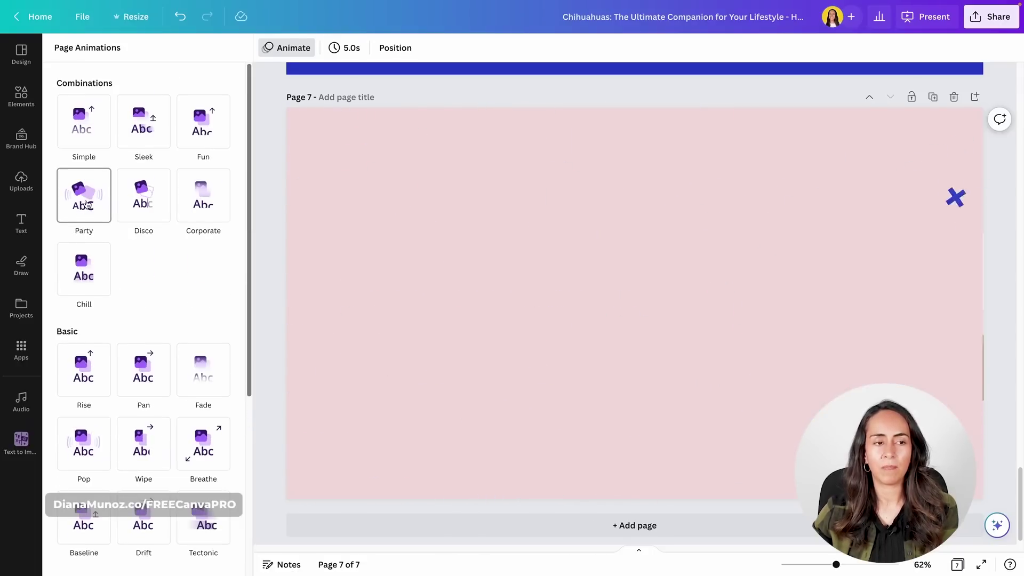
{"action": "left_click", "coordinate": [80, 212]}
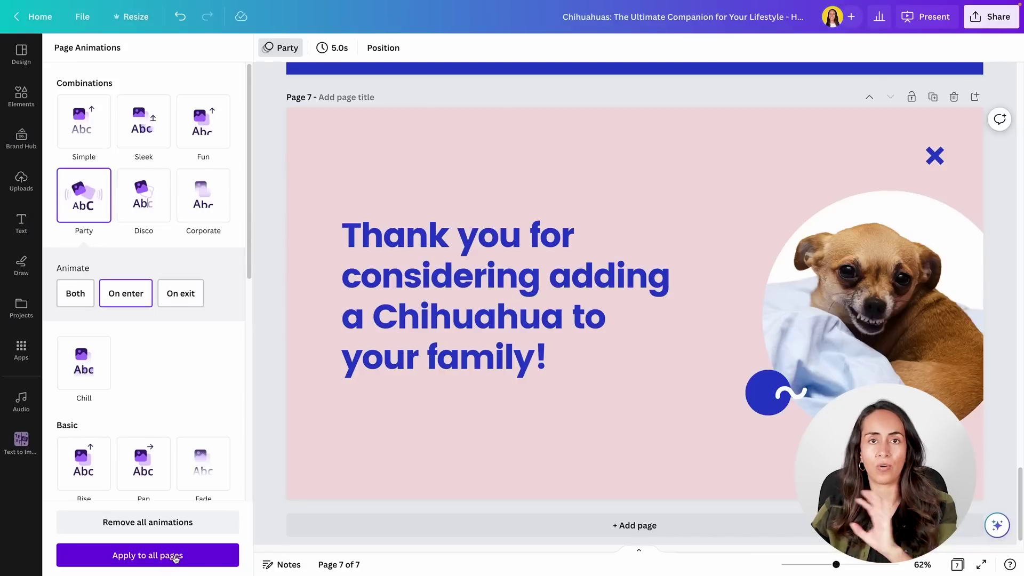
{"action": "left_click", "coordinate": [151, 557]}
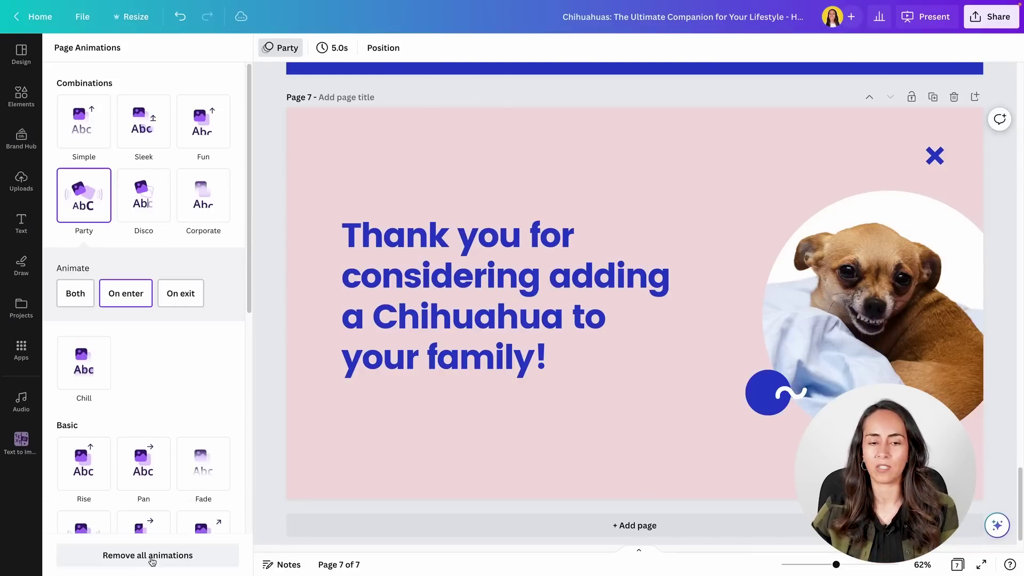
{"action": "scroll", "coordinate": [696, 434], "scroll_direction": "up", "scroll_amount": 10}
{"action": "scroll", "coordinate": [700, 430], "scroll_direction": "up", "scroll_amount": 10}
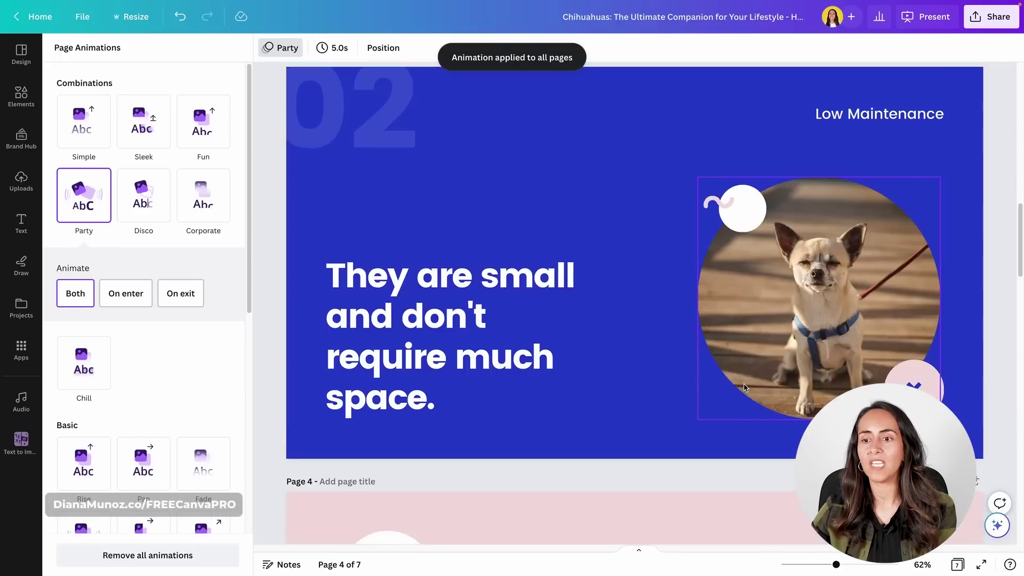